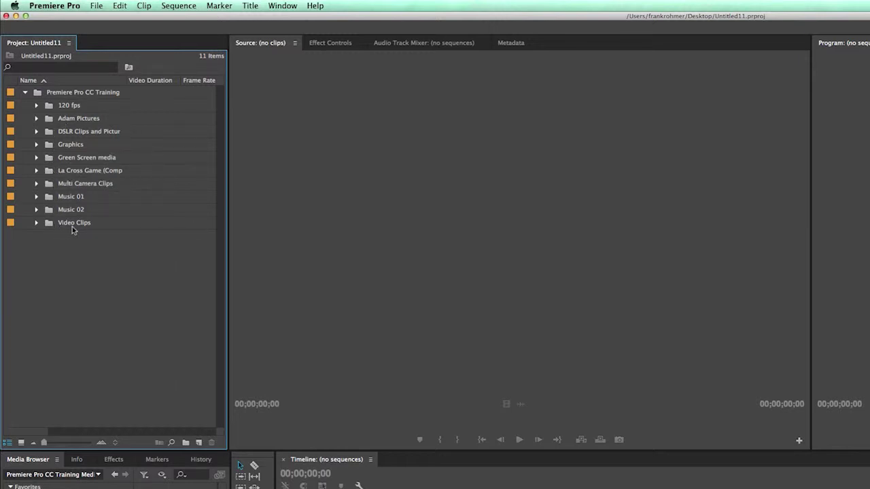
Load Adam interview 1.mp4 from the Video Clips bin into the Source monitor and play it, stopping at 00;17;04;05.
click(37, 224)
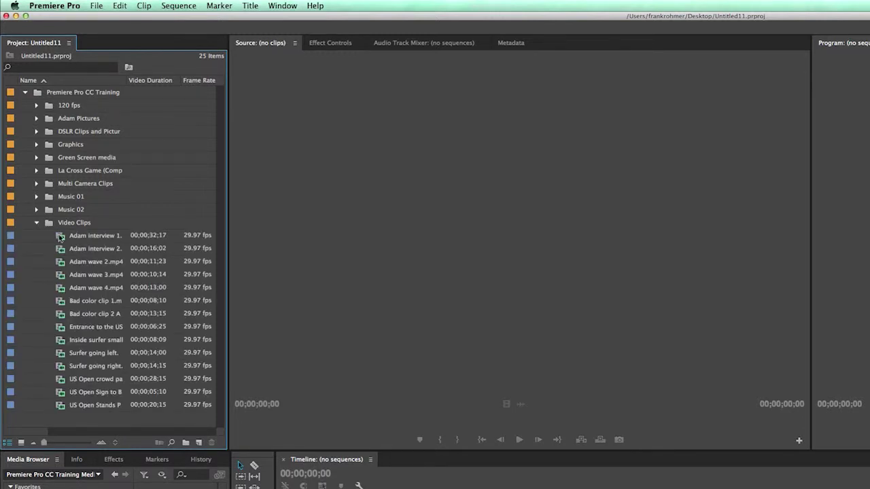
double_click(62, 239)
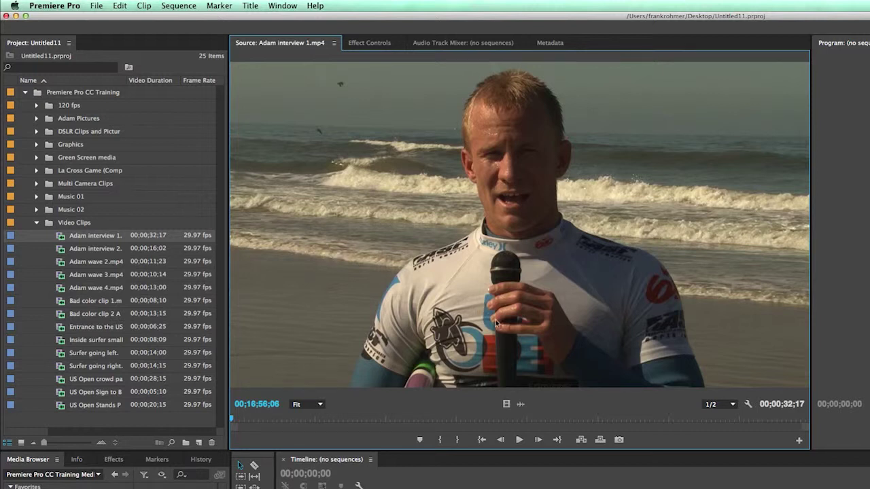
click(519, 441)
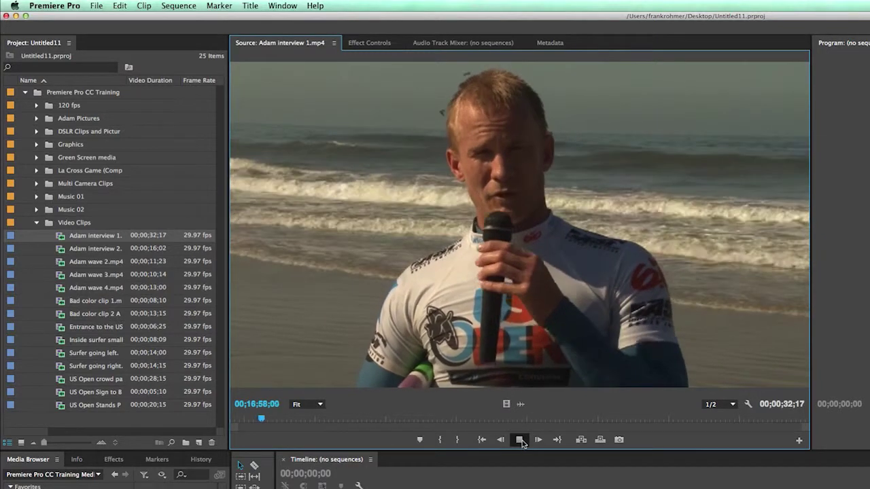
click(521, 441)
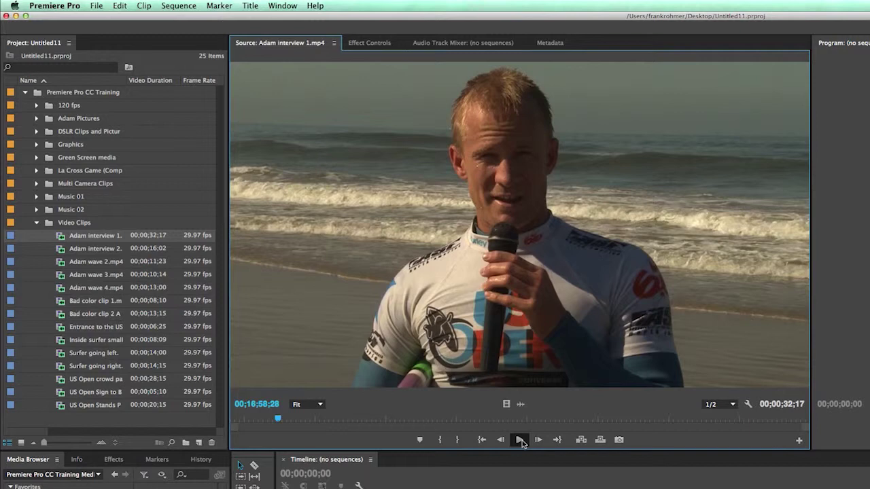
click(520, 440)
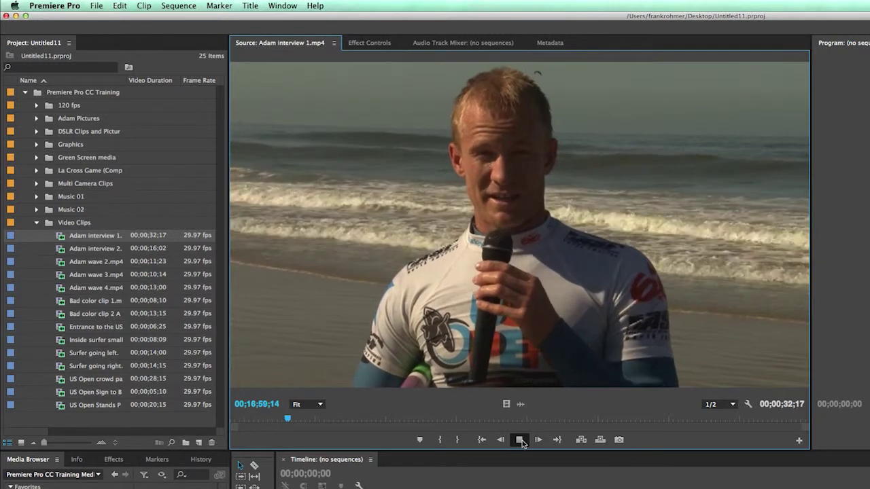
click(520, 440)
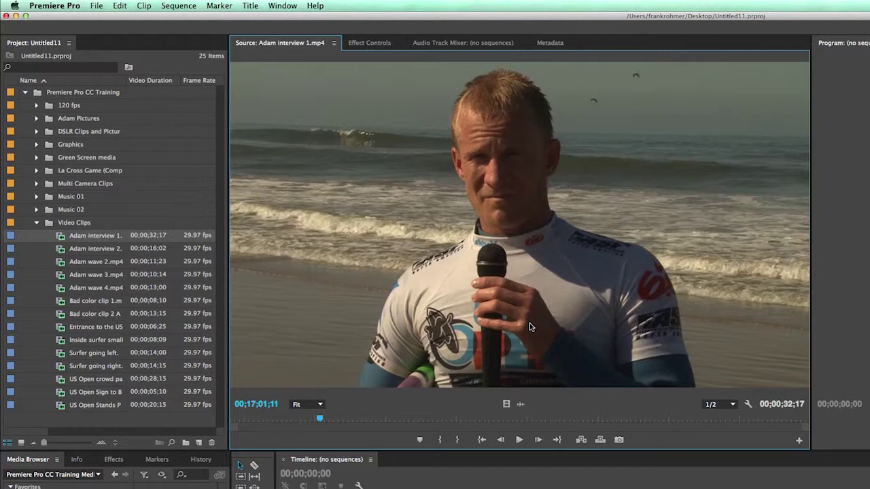
key(space)
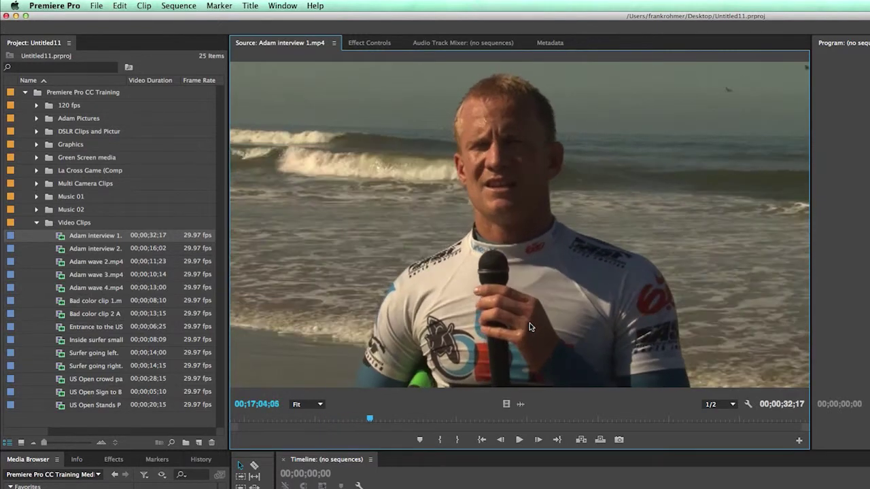
key(space)
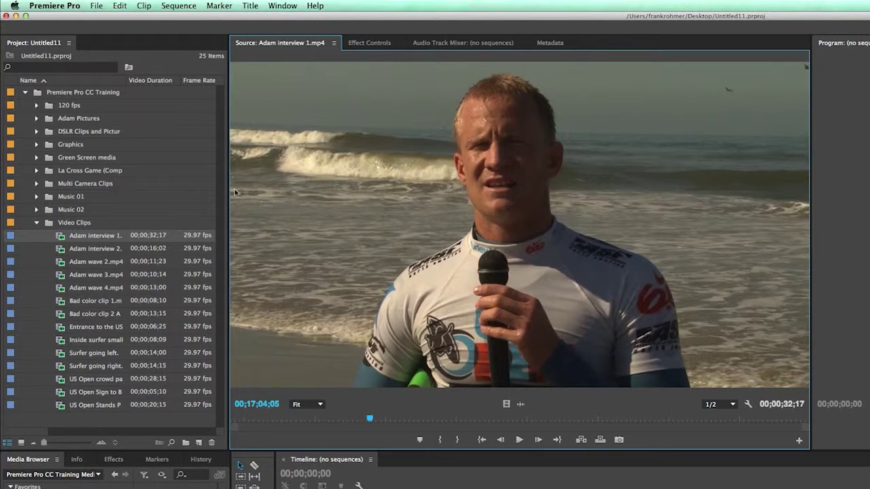
Return the focus from the project list to the Source monitor and play the interview clip on to 00;17;05;18.
click(157, 173)
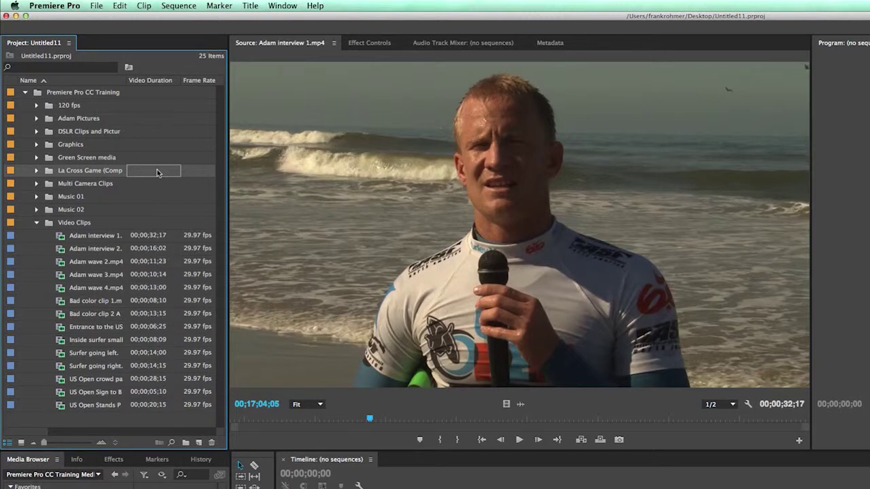
click(476, 265)
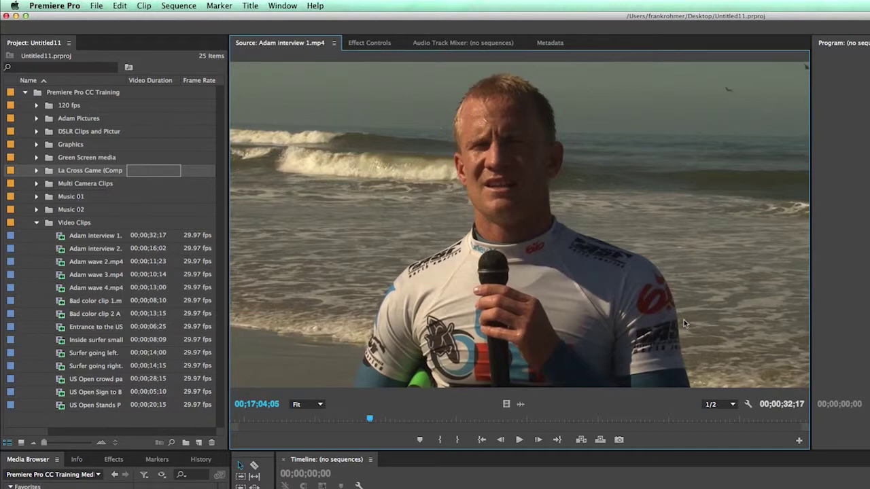
key(space)
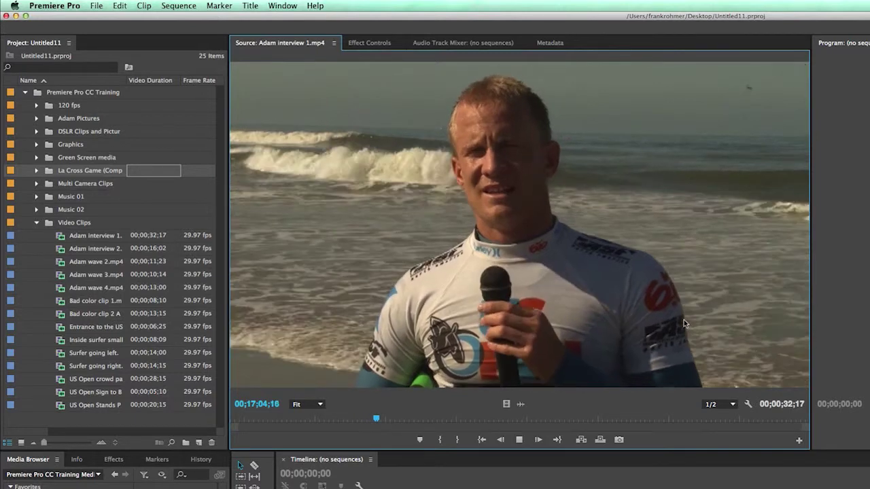
key(space)
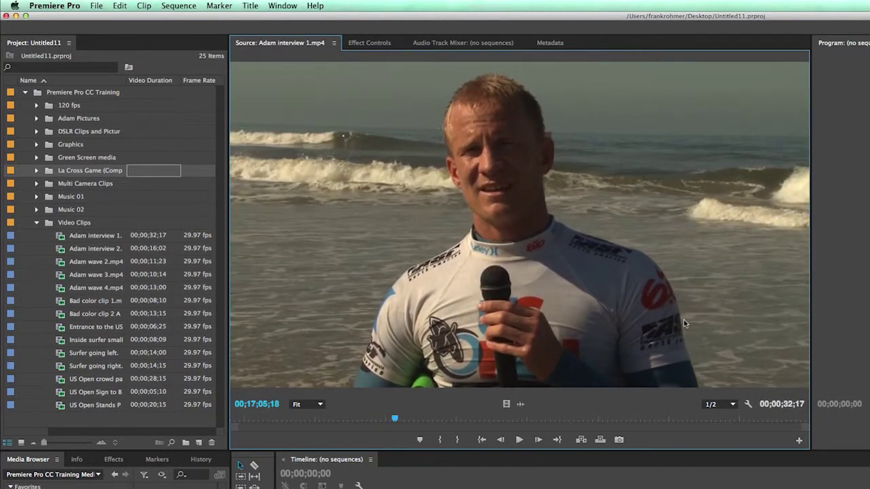
Shuttle the interview clip backward and forward at normal and faster speeds, stopping at 00;17;11;20.
key(j)
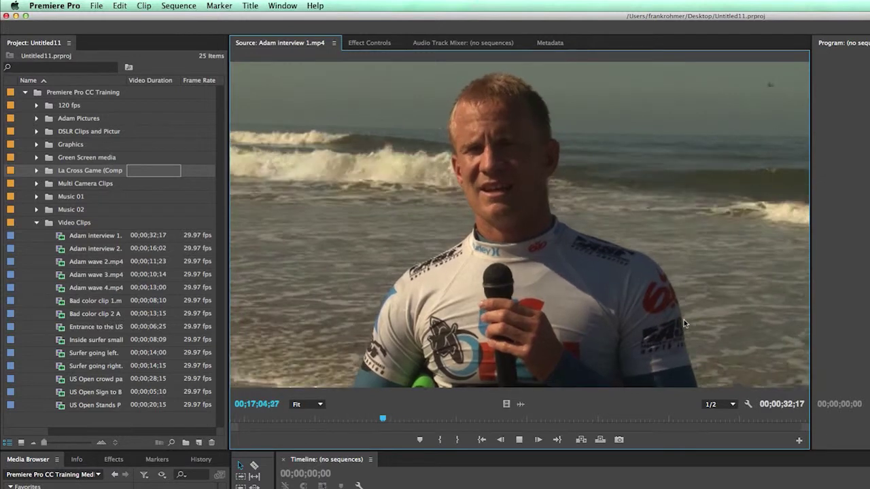
key(k)
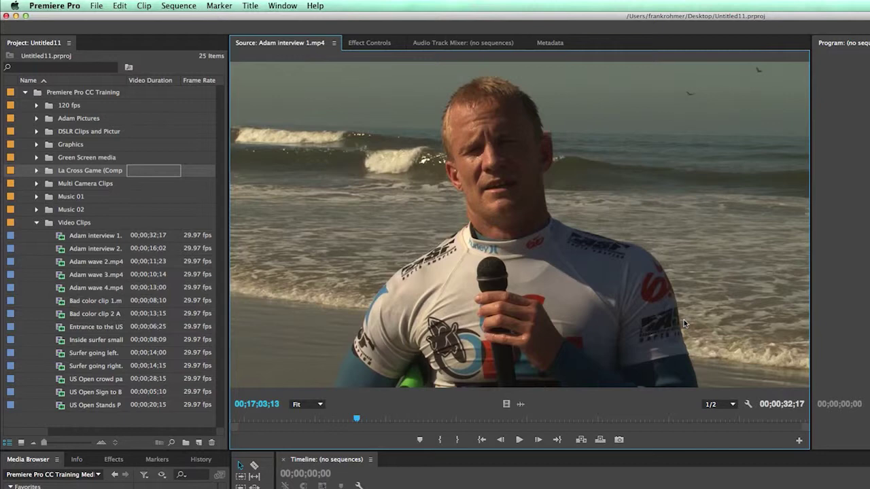
key(l)
key(k)
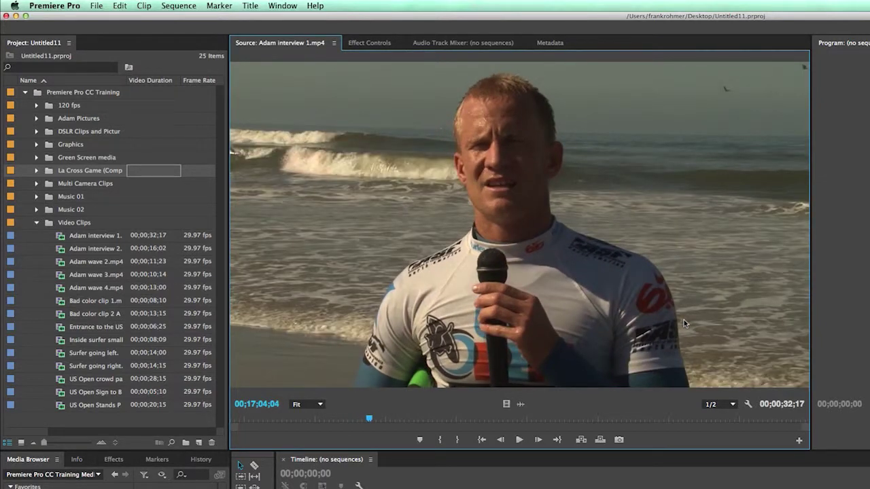
key(l)
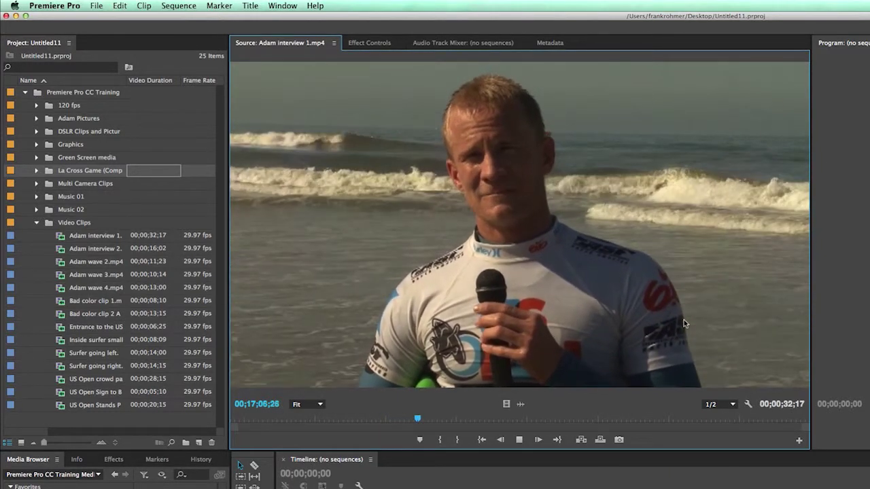
key(l)
key(l)
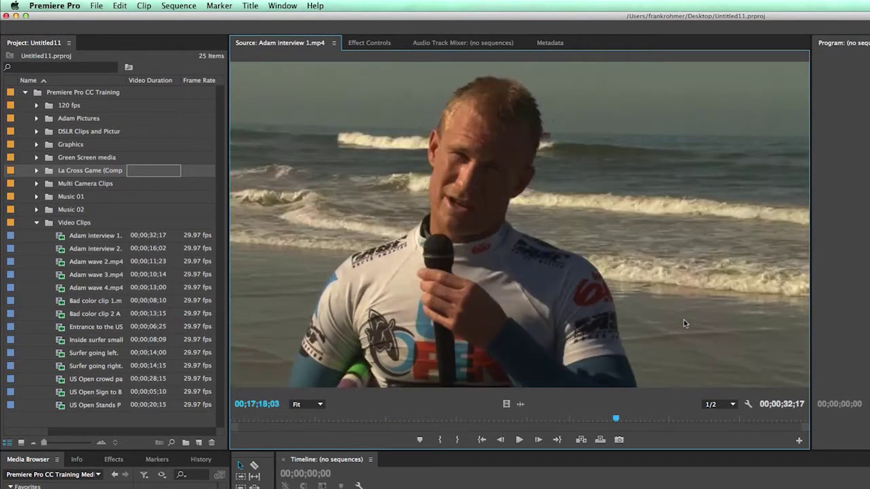
key(k)
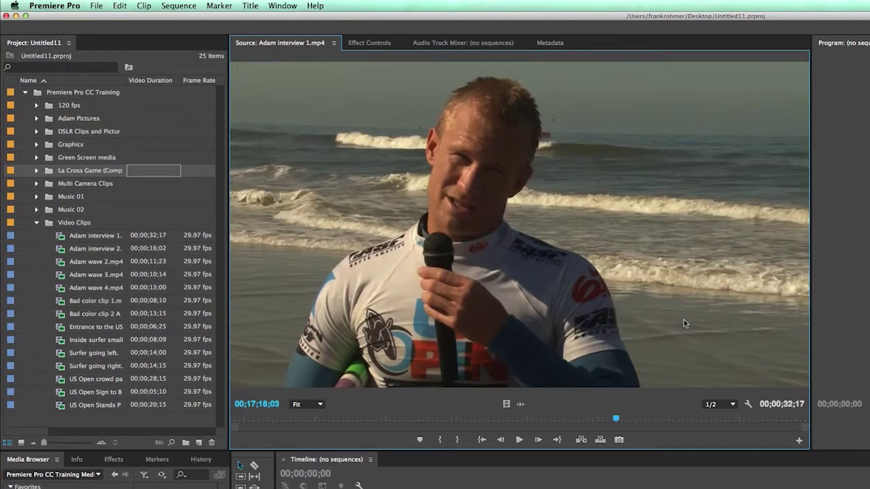
key(j)
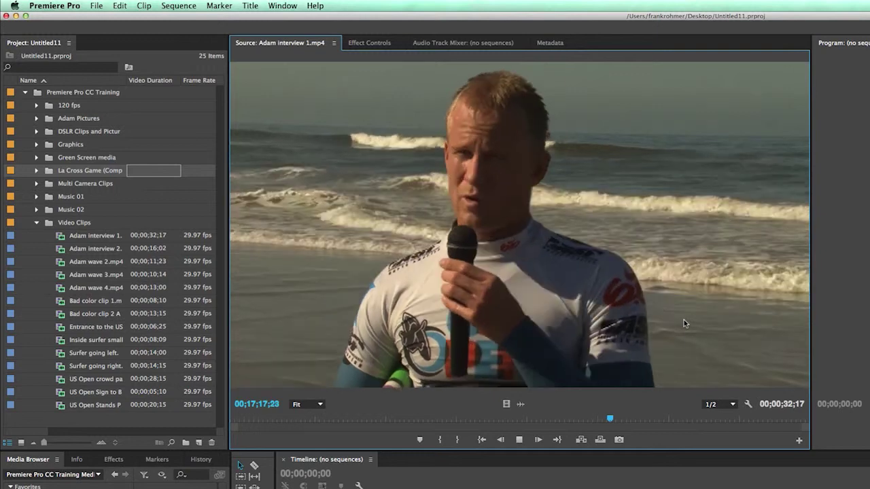
key(j)
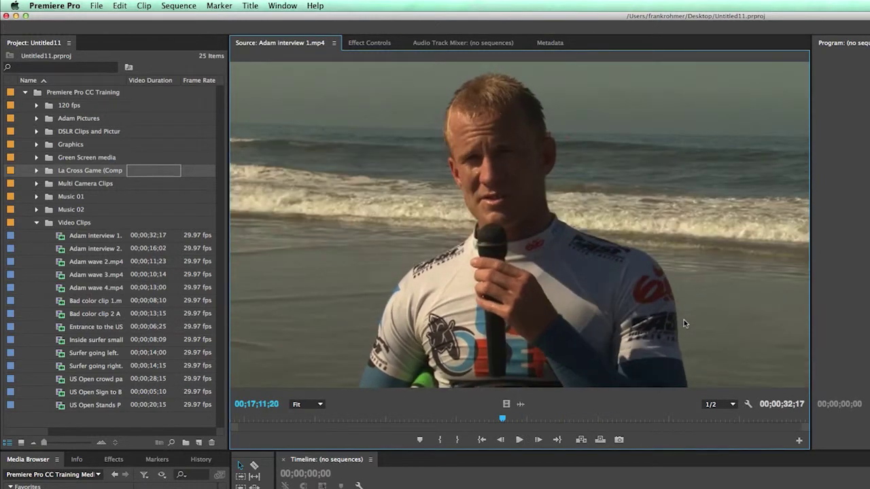
key(k)
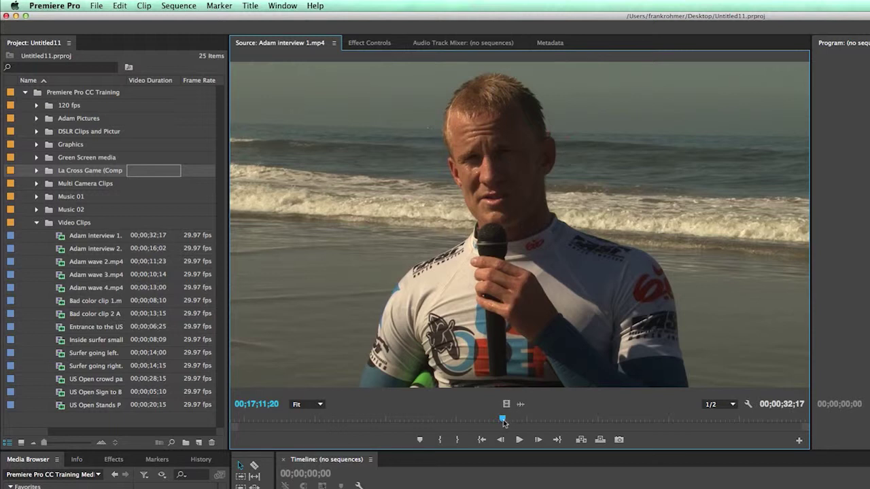
Mark the interview clip's In point at 00;17;03;04 and its Out point at 00;17;16;05.
drag(503, 421, 352, 422)
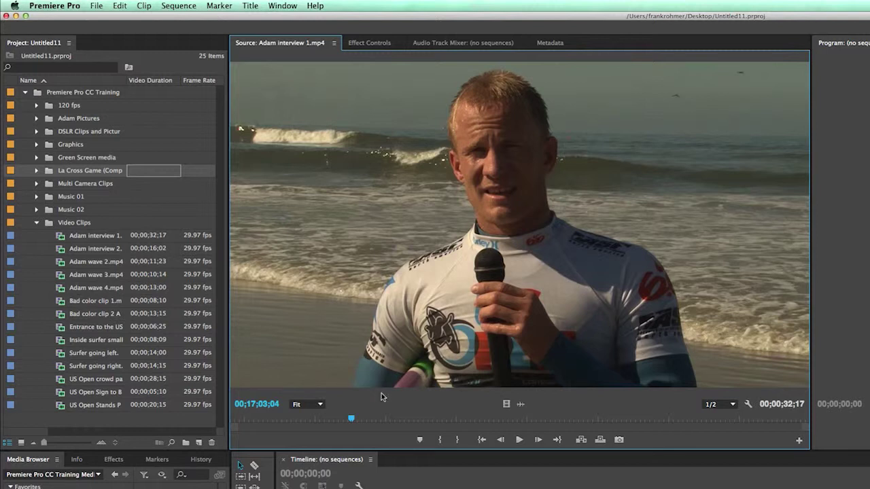
click(441, 442)
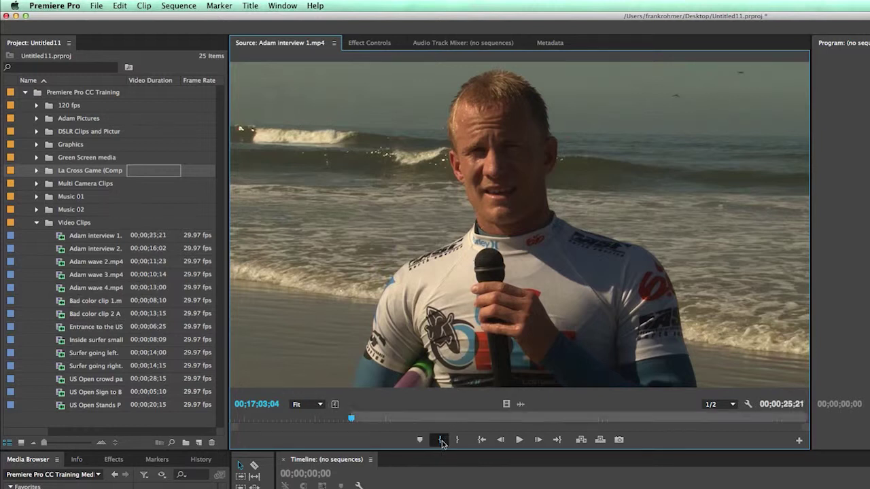
drag(351, 419, 547, 424)
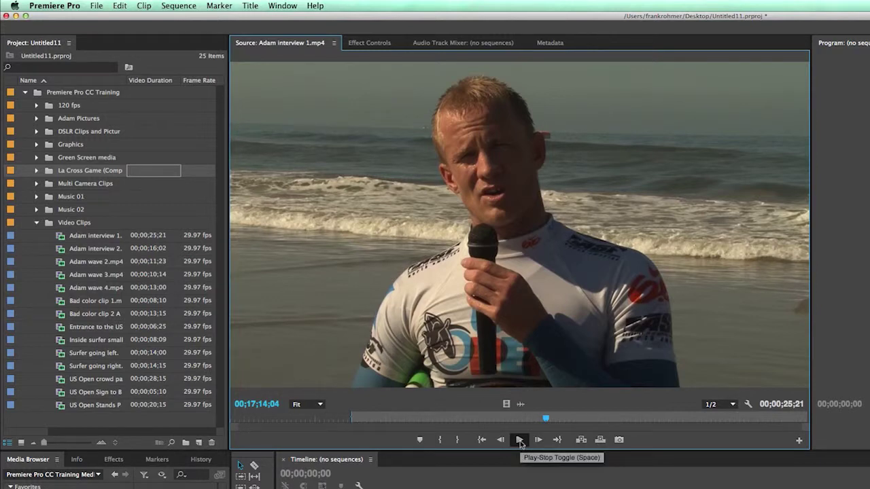
click(520, 440)
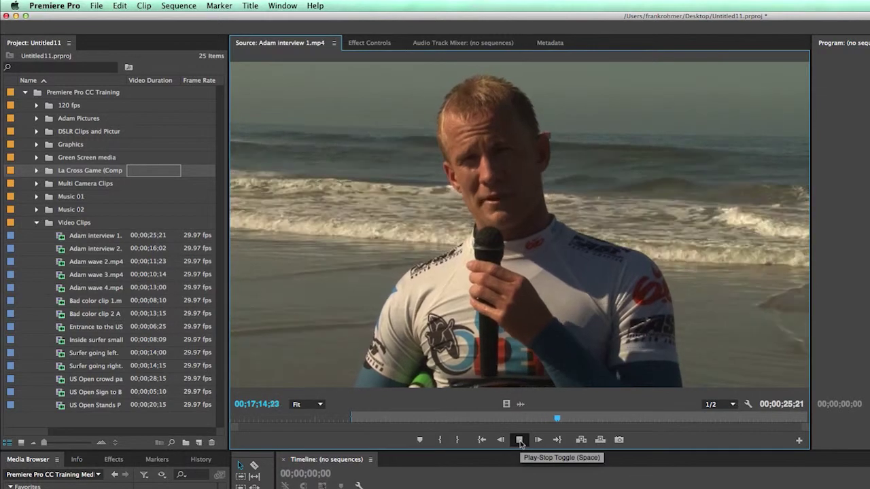
click(519, 441)
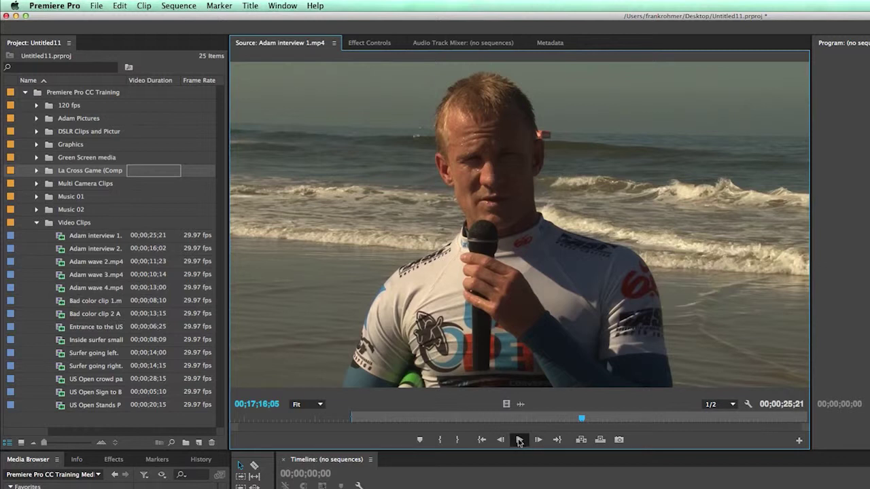
click(458, 441)
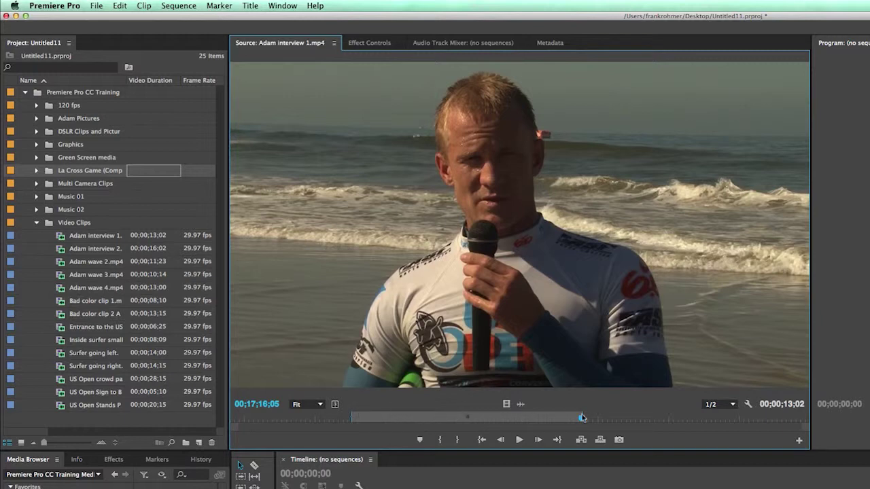
Shift the Out mark later and the In mark earlier so the marked range lasts 00;00;23;26.
drag(583, 415, 730, 421)
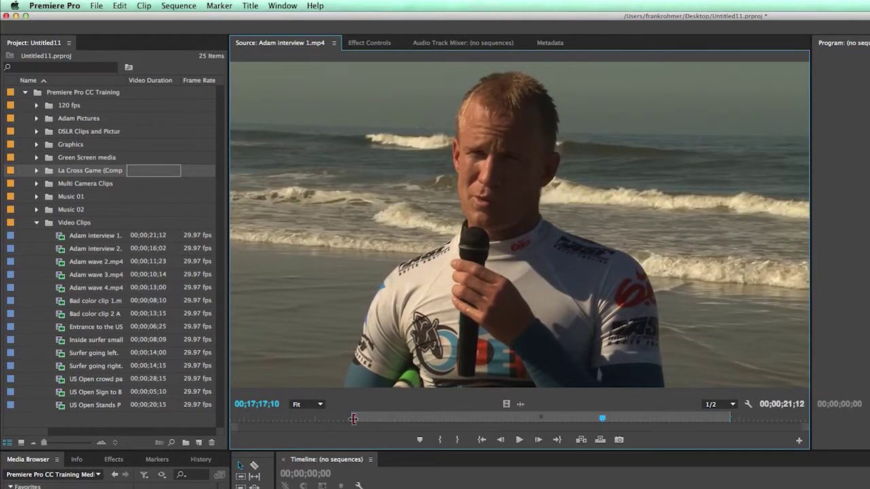
drag(354, 419, 309, 418)
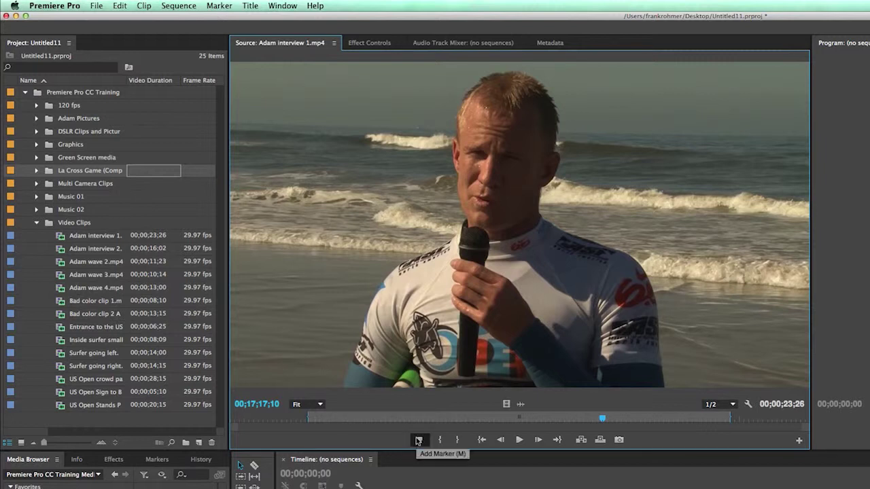
Play the interview clip on to 00;17;20;23 and mark a new Out point there.
key(space)
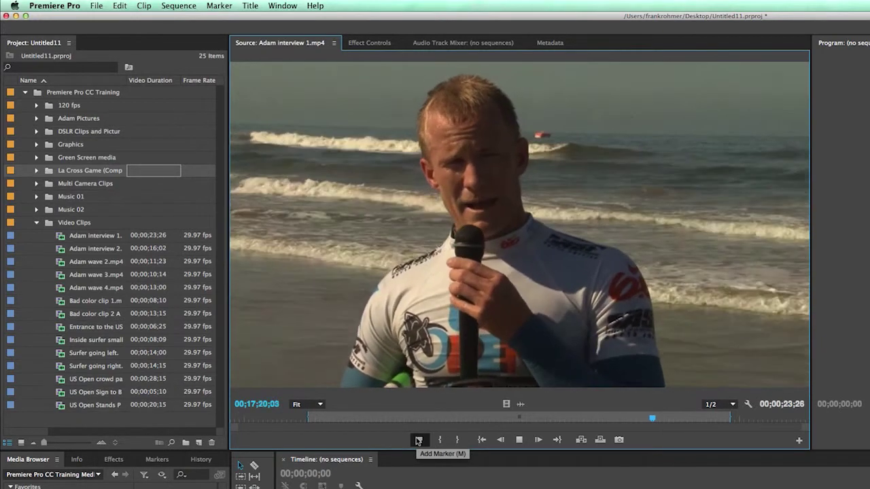
key(space)
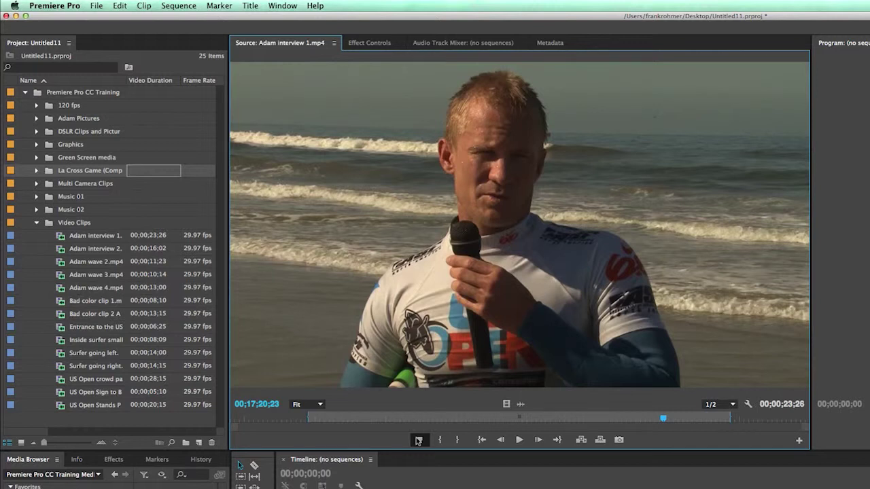
key(o)
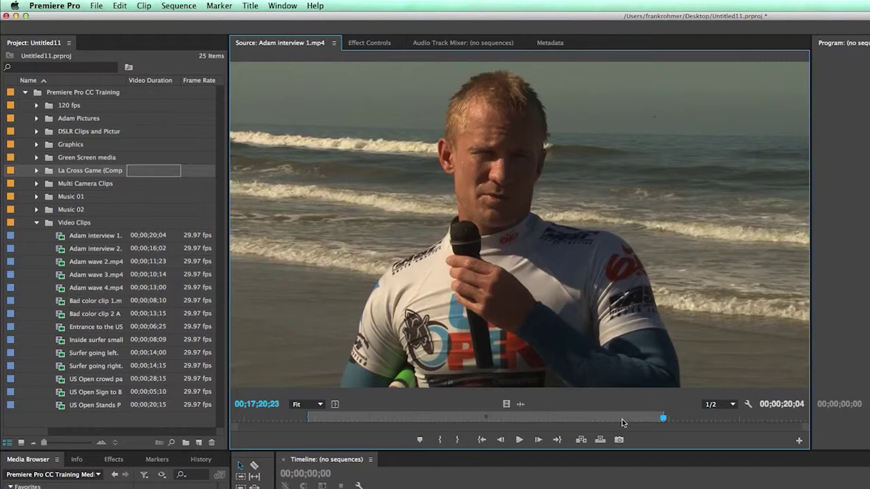
Play past the Out point and mark a new In point 00;00;03;13 before the clip's end.
key(Right)
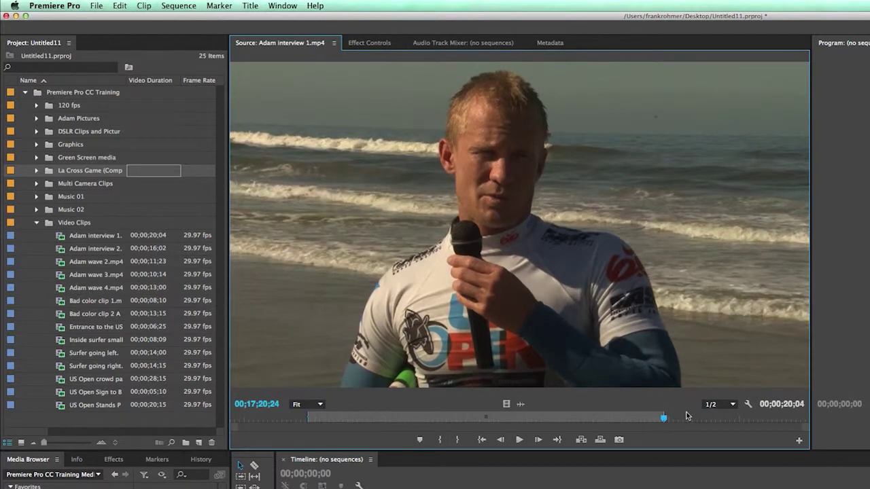
key(space)
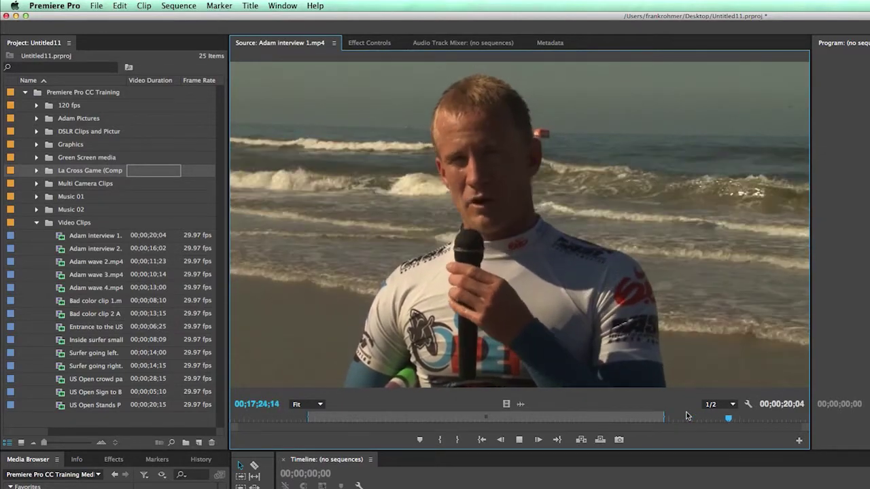
key(i)
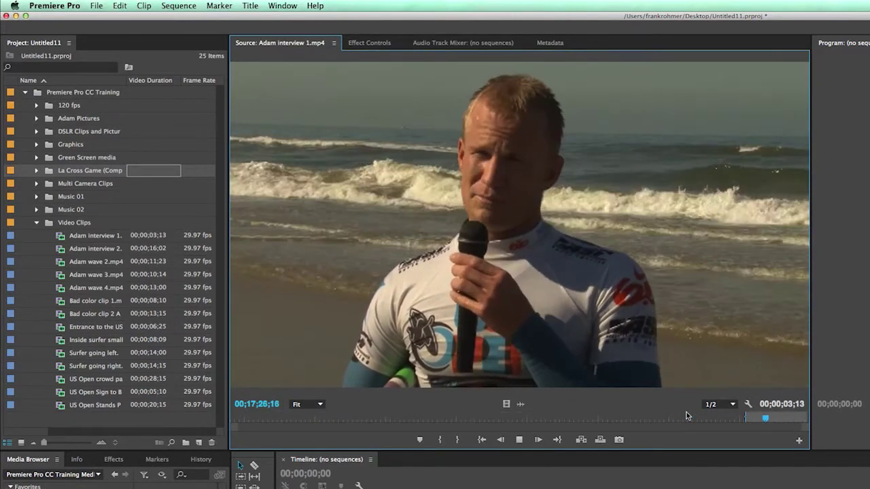
Restore the earlier marked range and play on, extending its Out point so the range lasts 00;00;26;24.
key(space)
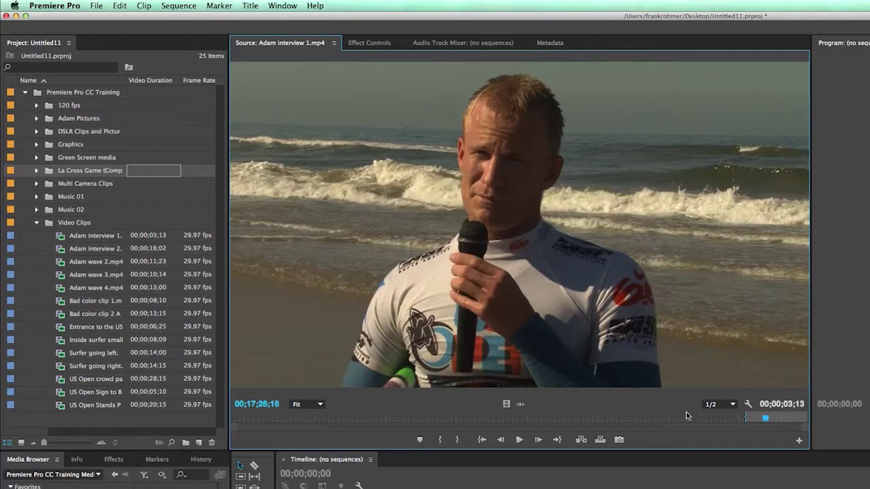
key(alt+i)
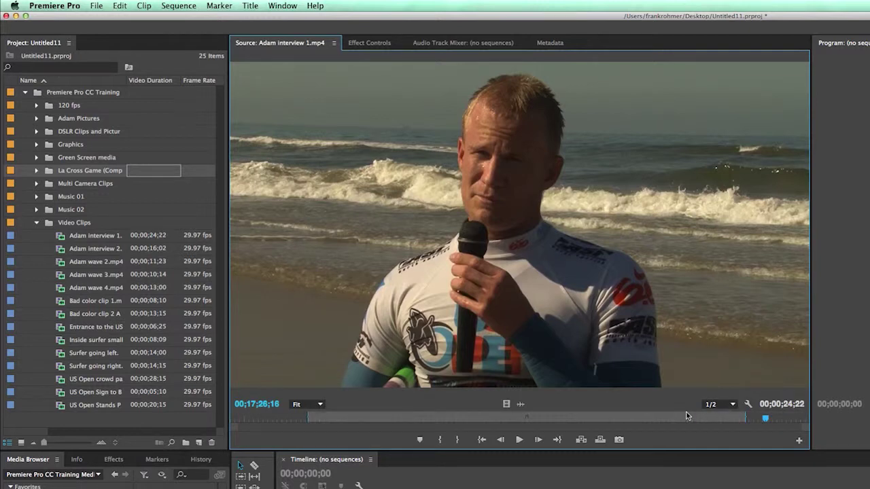
key(space)
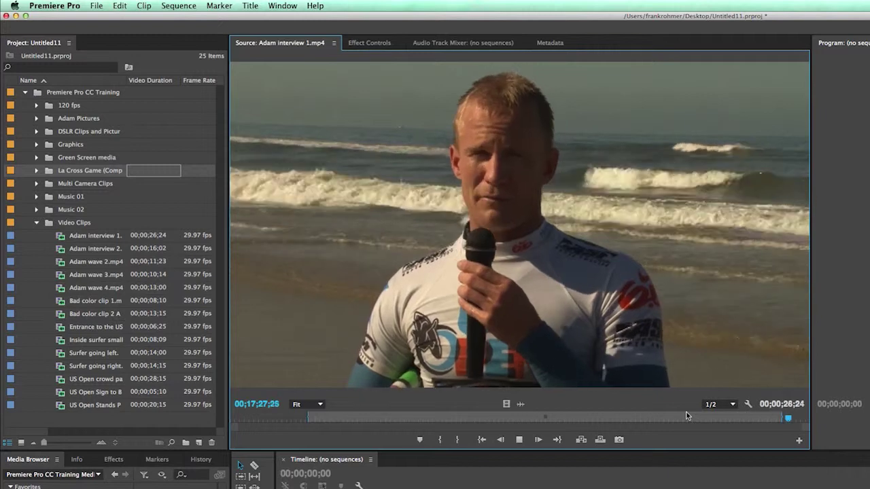
key(space)
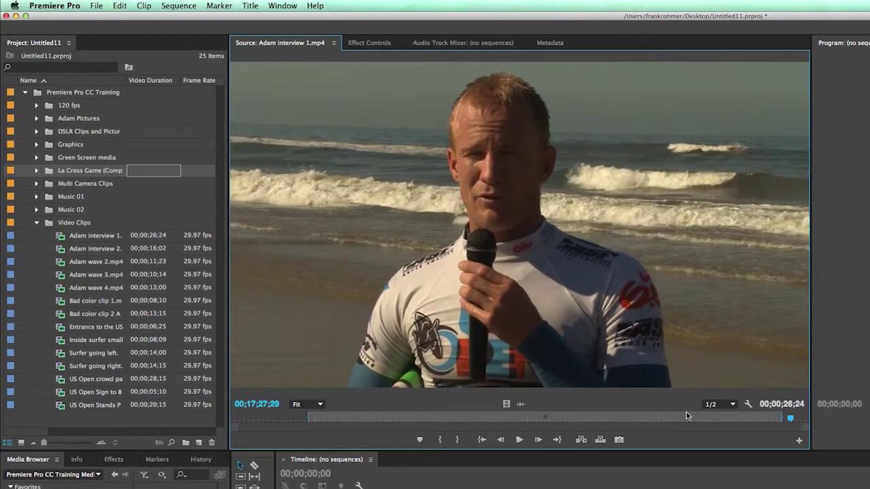
Mark the interview clip's In point at 00;16;59;20 and its Out point at 00;17;15;06.
drag(789, 419, 588, 419)
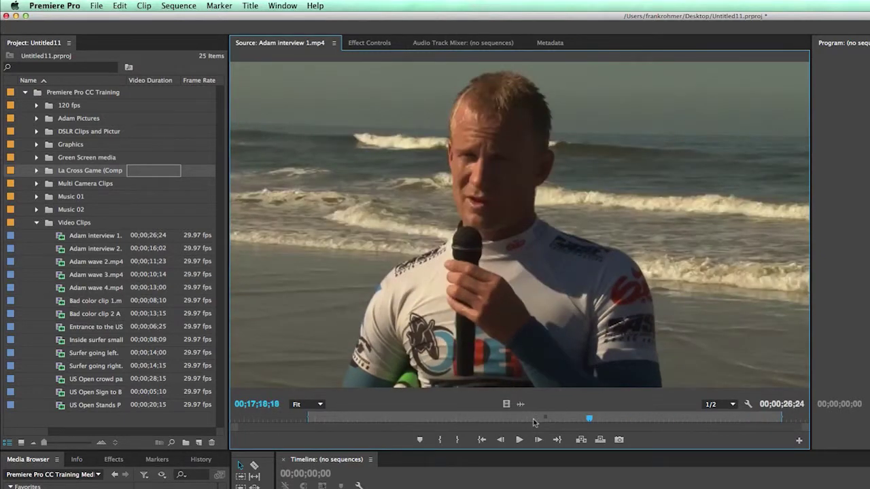
drag(533, 421, 291, 420)
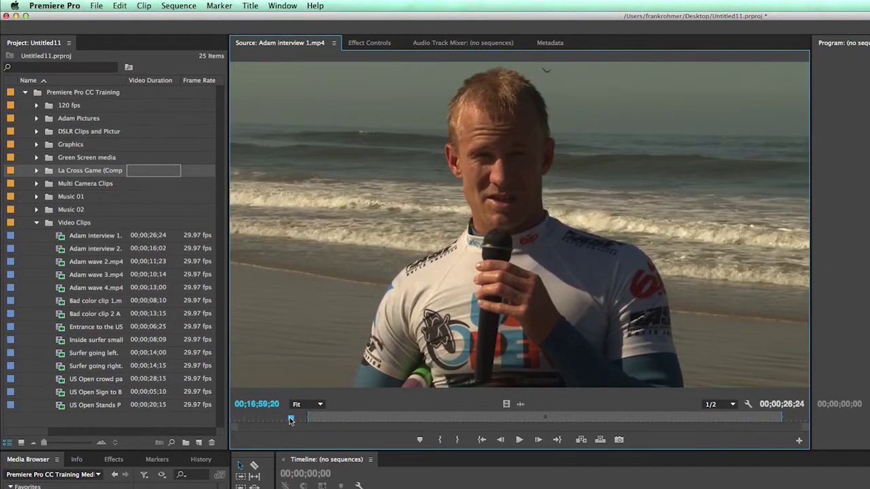
key(i)
key(space)
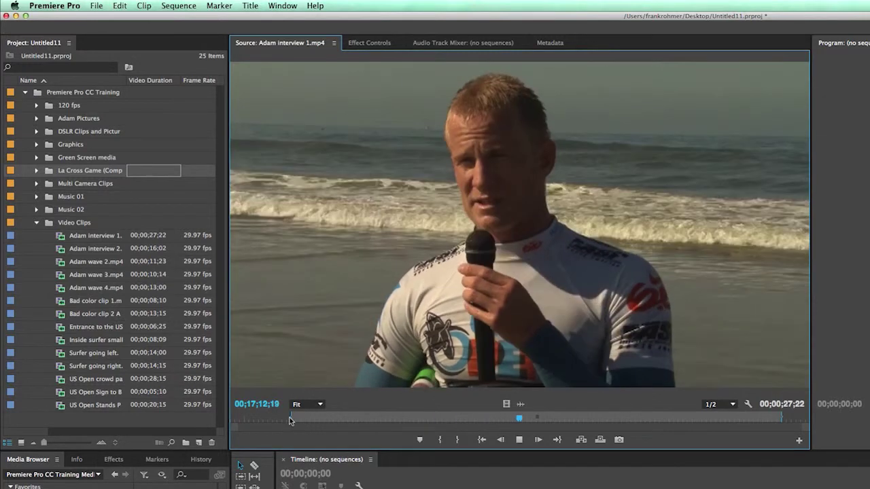
key(space)
key(o)
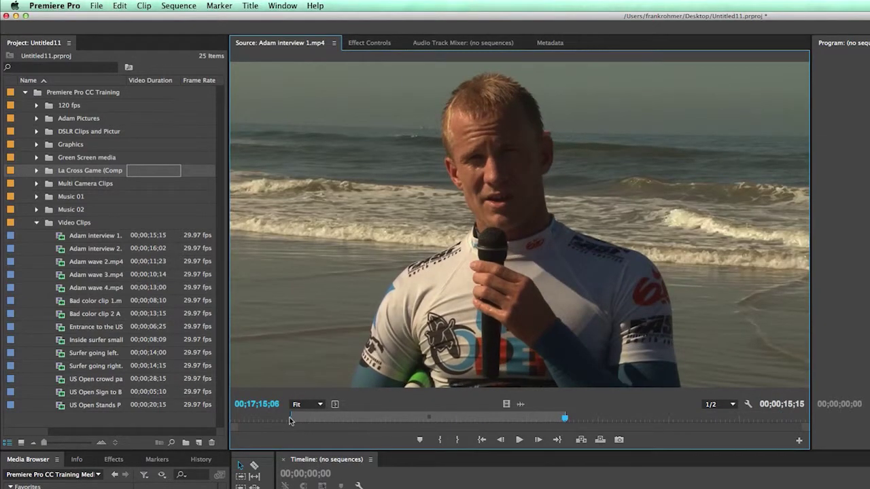
Play the interview clip past its Out point and mark a new Out point at 00;17;26;12.
key(space)
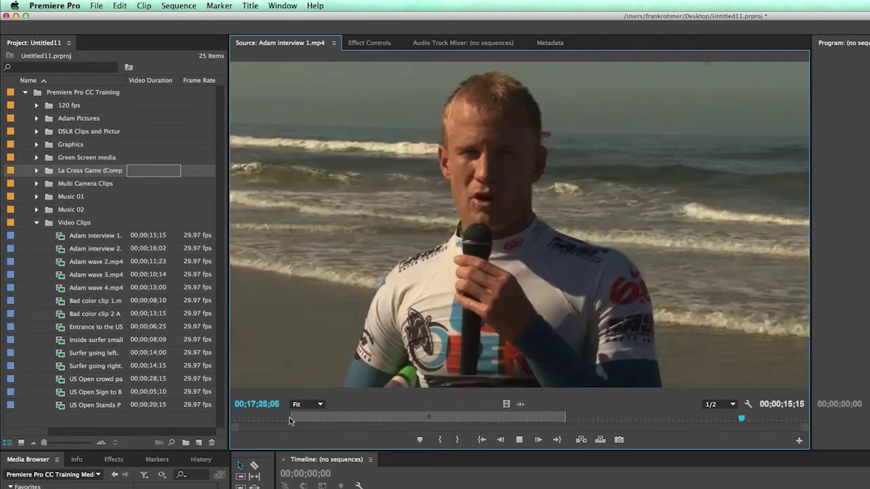
key(o)
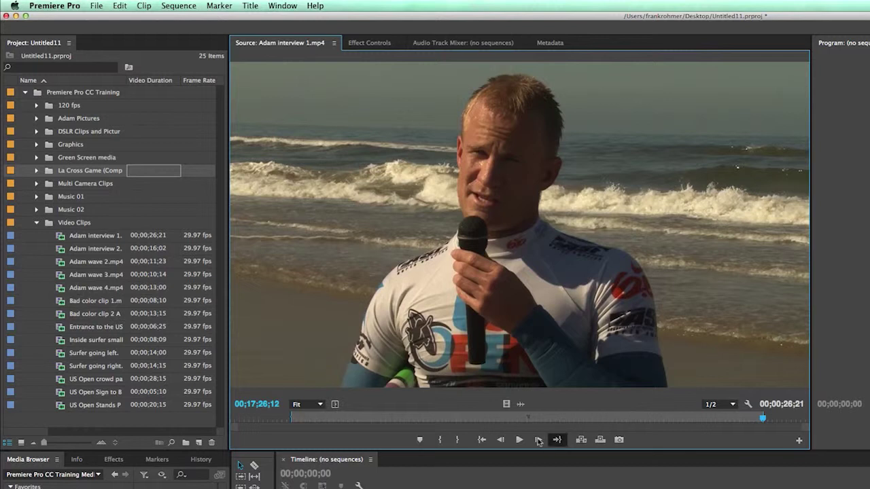
click(457, 440)
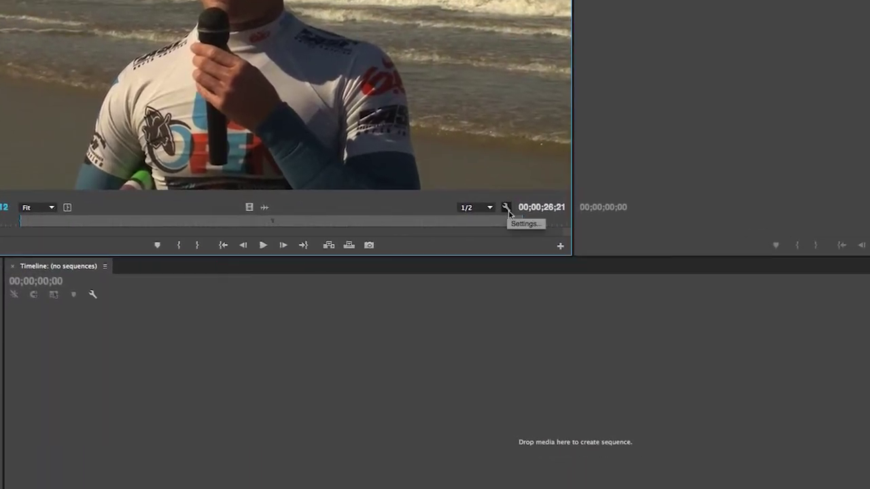
Display the interview clip as Audio Waveform in the Source monitor and return it to Composite Video.
click(507, 209)
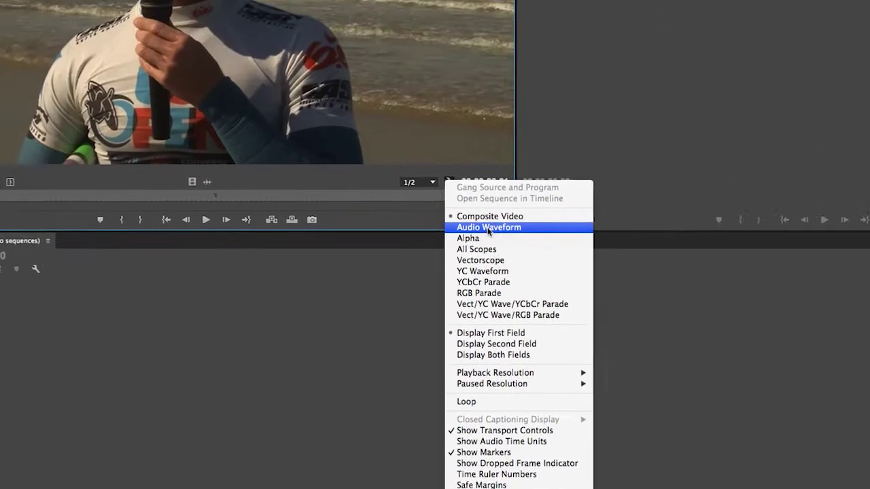
click(487, 228)
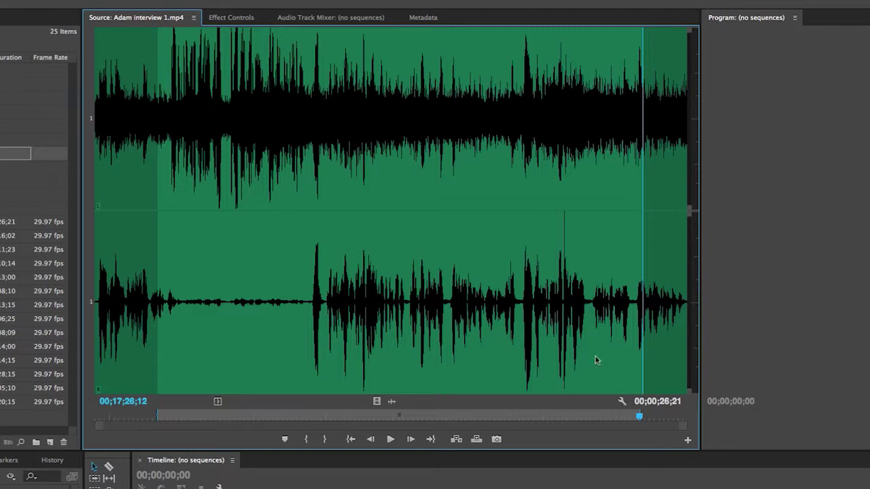
click(624, 403)
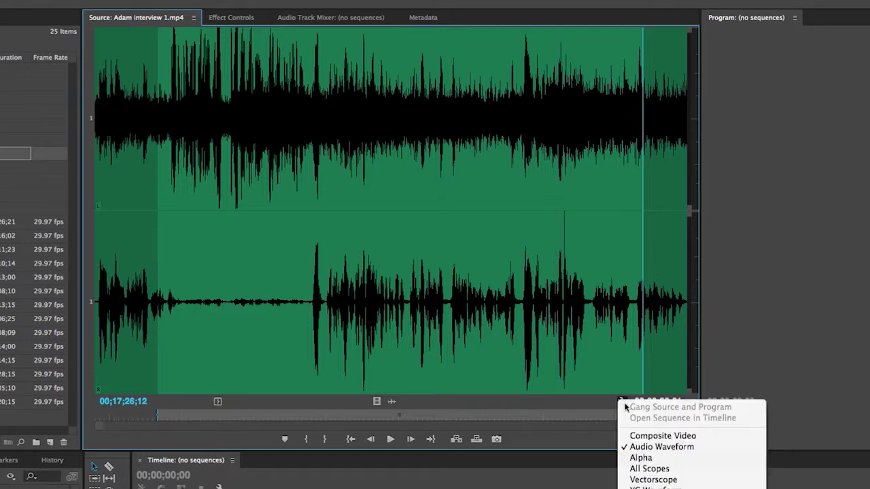
click(679, 436)
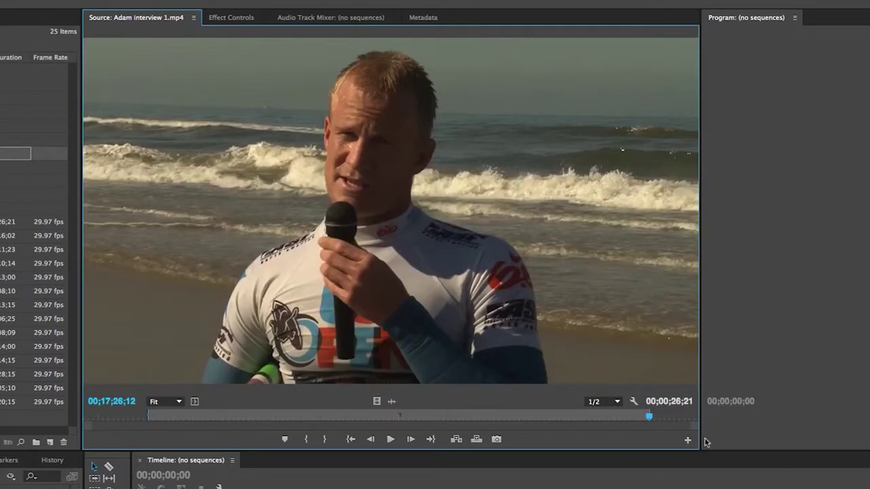
Show the Safe Margins over the interview clip in the Source monitor and turn them off again.
click(633, 405)
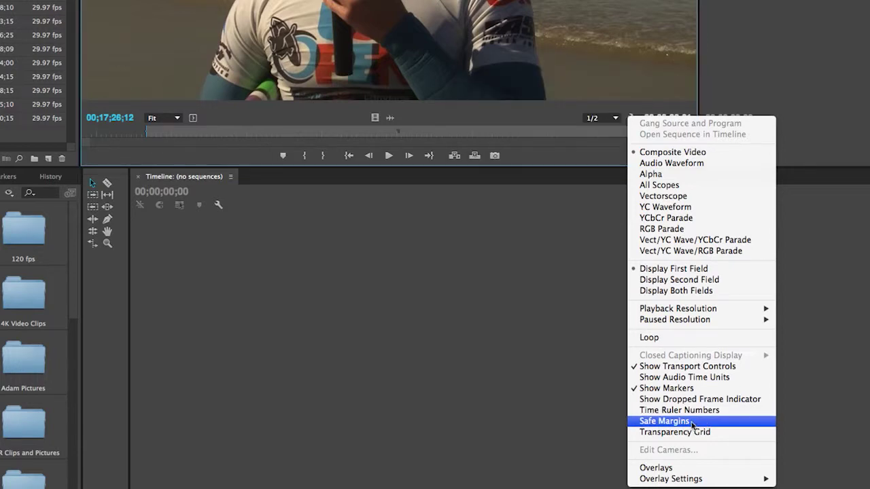
click(693, 422)
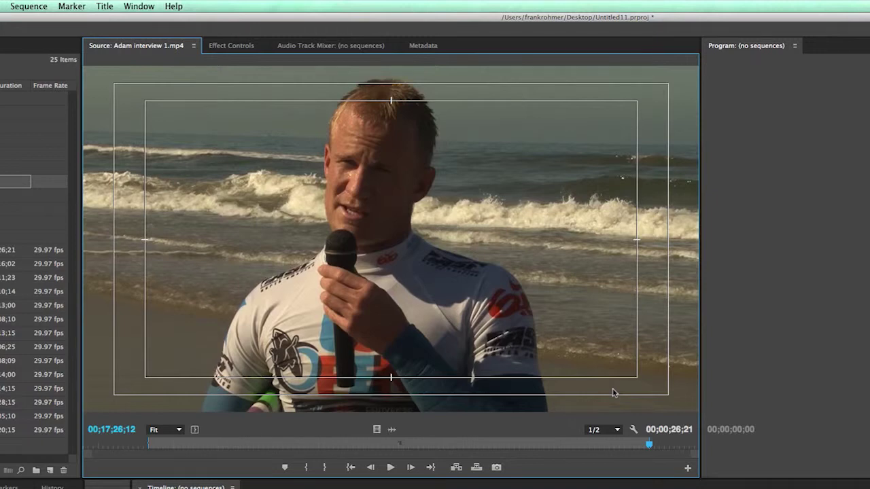
key(j)
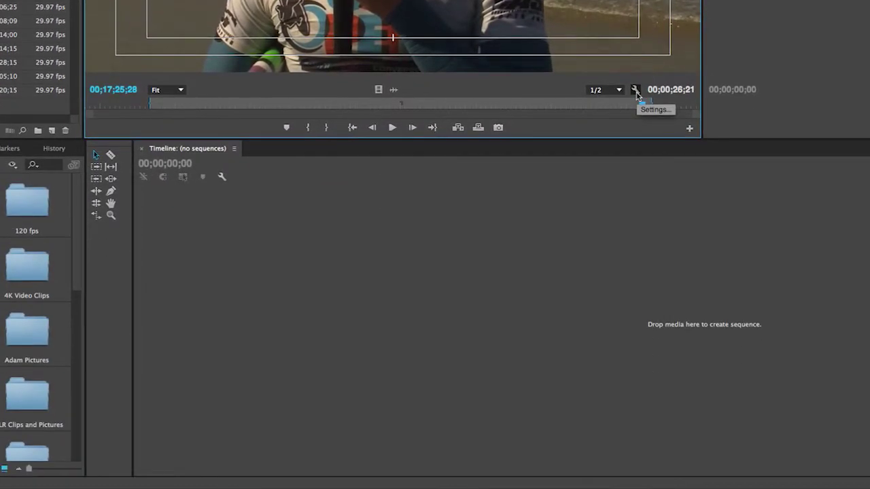
click(636, 92)
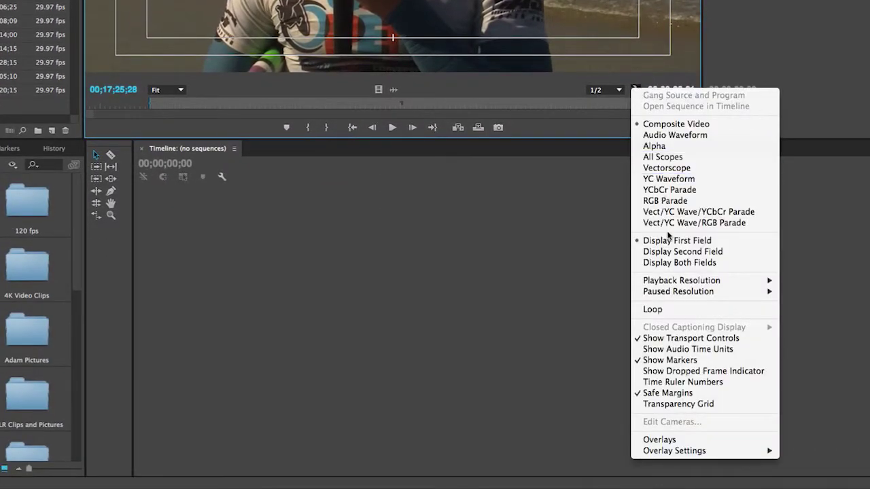
click(679, 394)
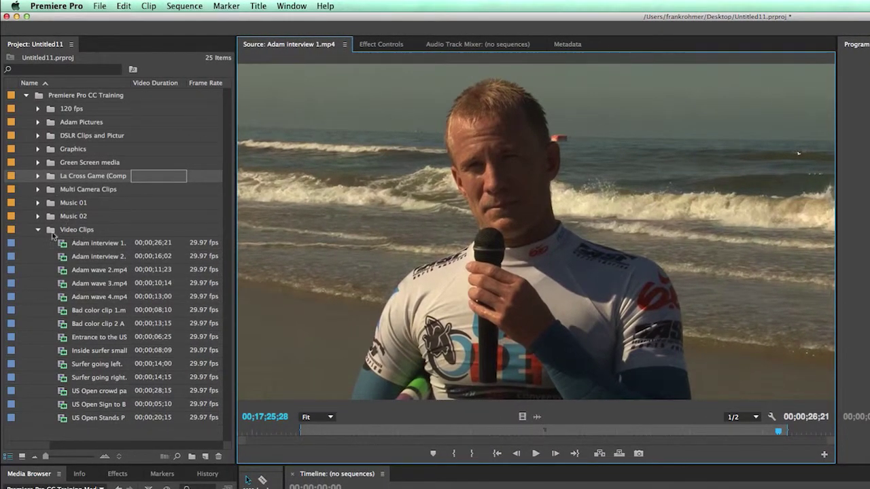
Switch the project contents to icon view and open the Video Clips bin inside the training media folder.
click(38, 229)
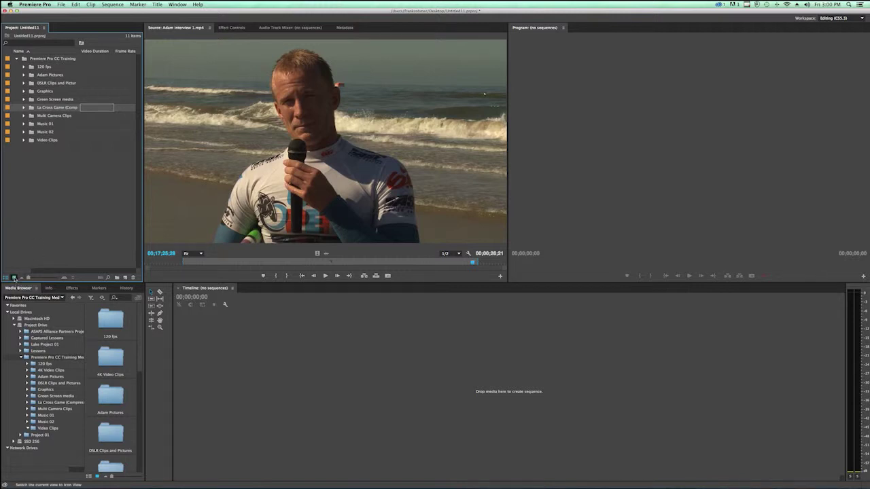
click(13, 277)
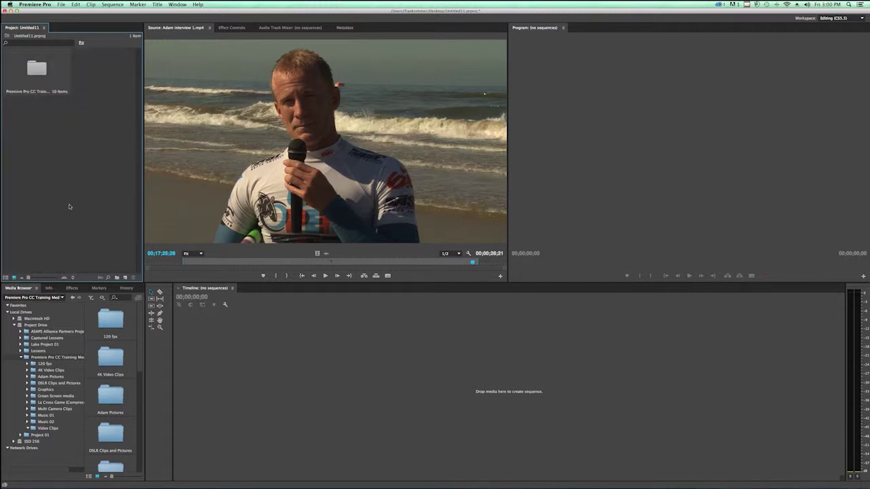
double_click(56, 70)
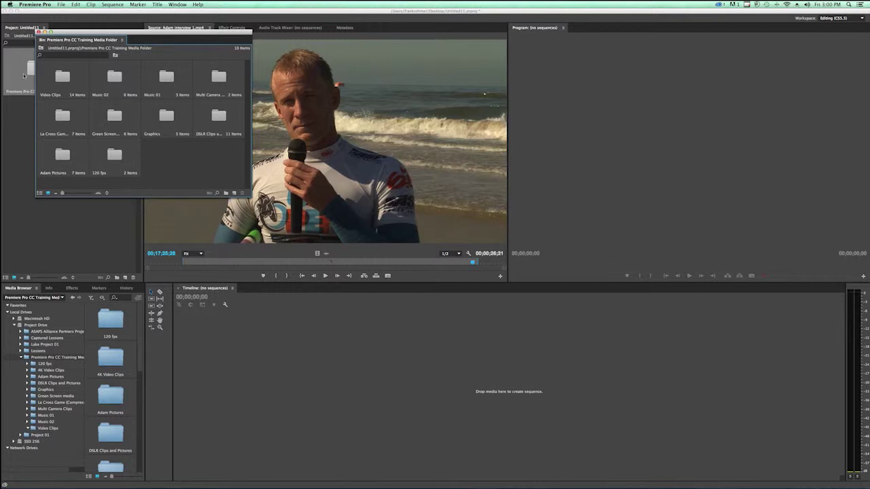
click(62, 79)
double_click(63, 79)
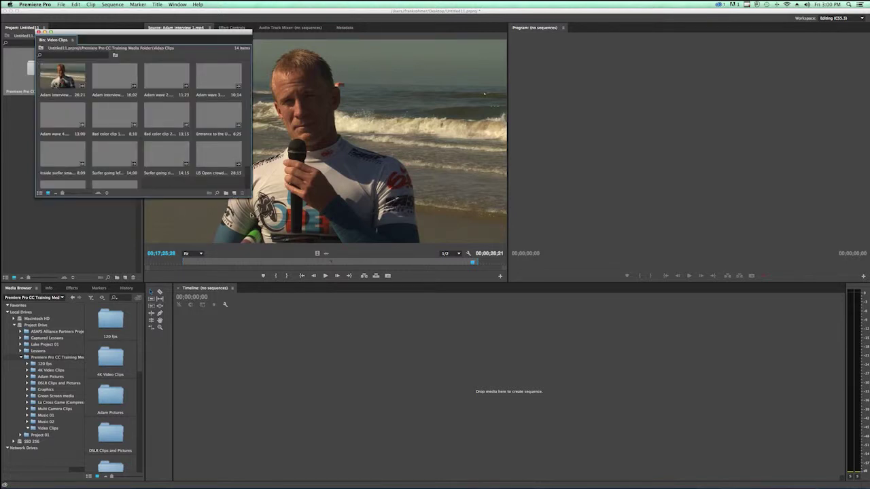
Enlarge the floating Video Clips bin and arrange it and the training media folder bin so both are accessible.
drag(251, 197, 280, 263)
drag(79, 30, 157, 73)
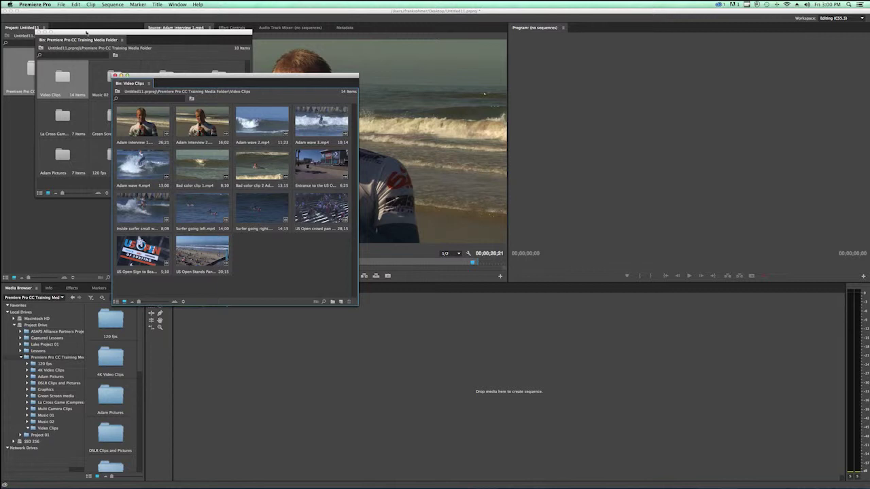
drag(83, 40, 60, 125)
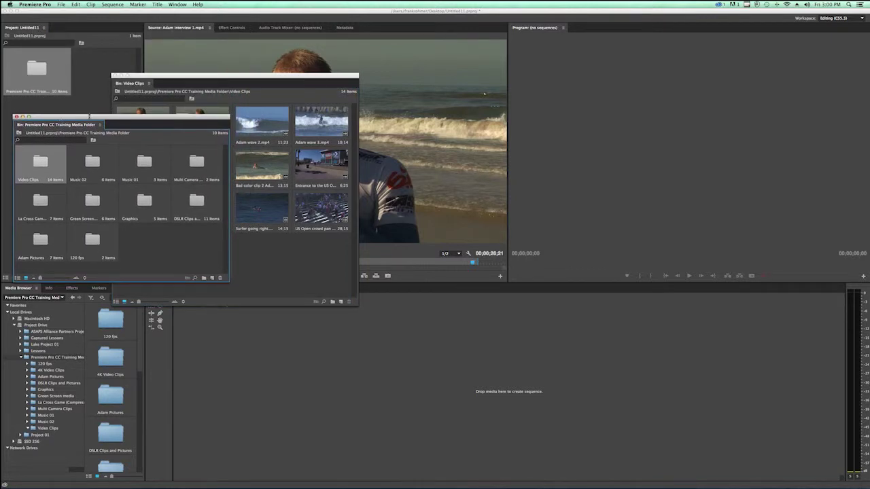
click(151, 78)
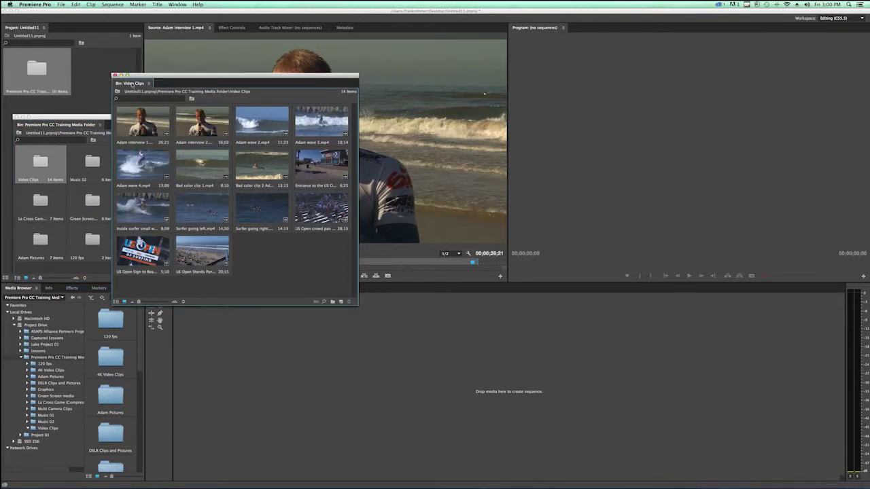
Dock the Video Clips bin alongside the Project panel and close the floating training media folder bin.
drag(132, 83, 68, 32)
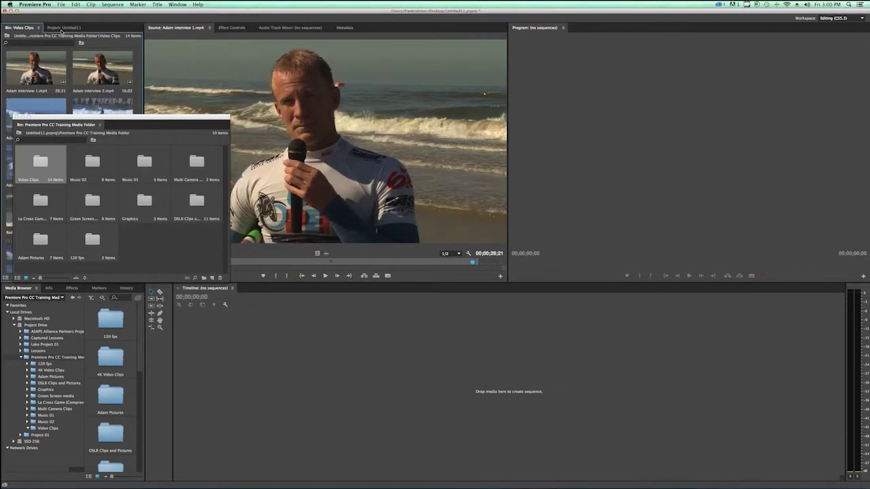
click(59, 28)
click(28, 28)
click(18, 117)
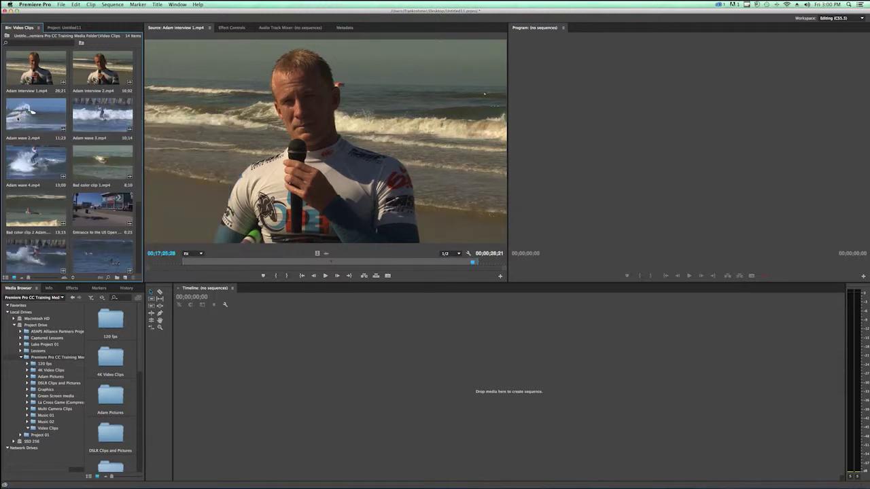
Set the project contents back to list view with Video Clips expanded, and return to the docked Video Clips bin.
click(66, 30)
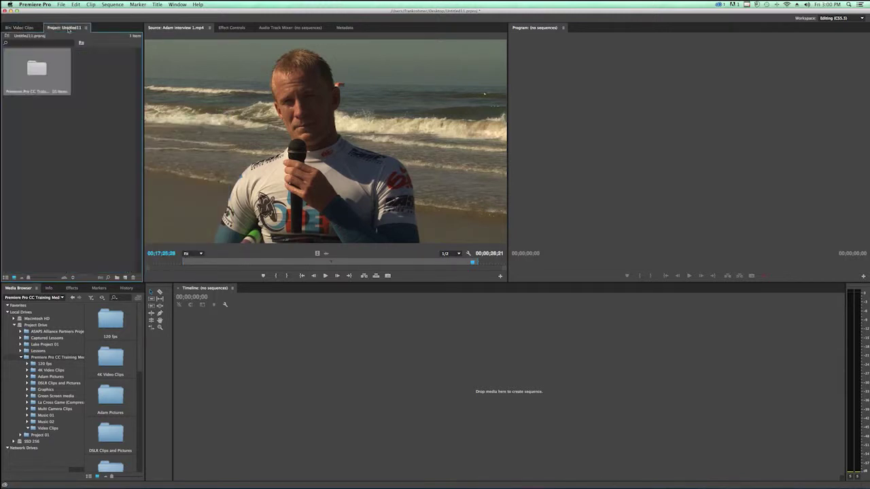
click(8, 277)
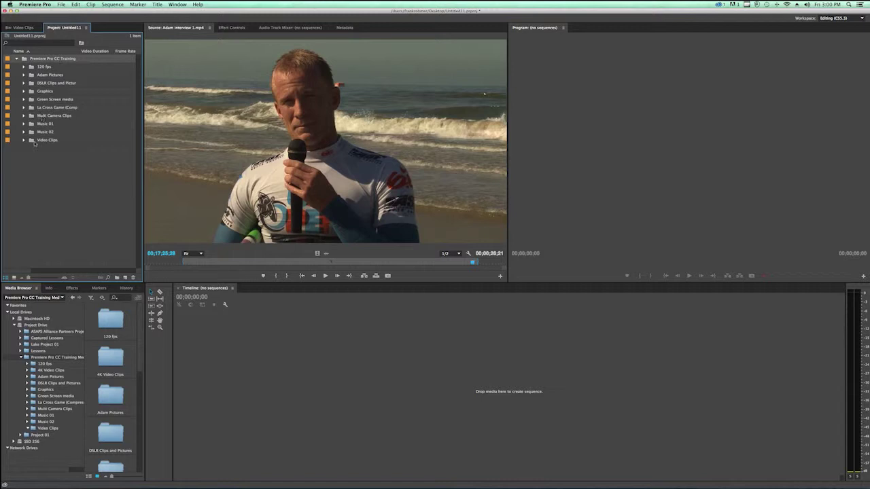
click(24, 141)
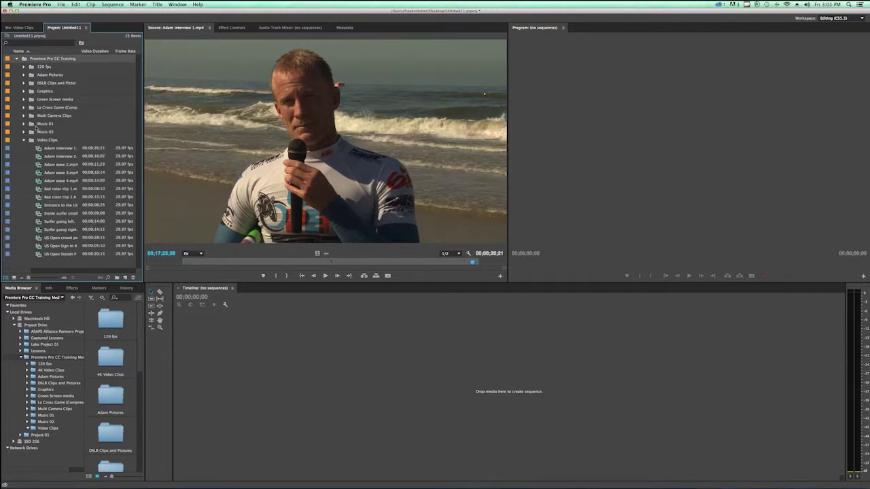
click(31, 28)
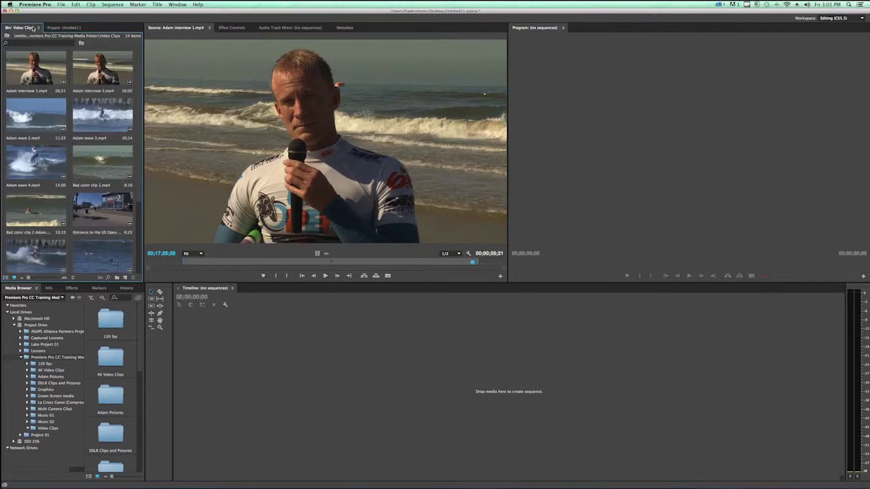
Skim the thumbnails in the Video Clips bin and select the wave 3 clip for scrubbing.
mouse_move(26, 32)
mouse_down()
mouse_move(51, 49)
mouse_move(157, 66)
mouse_move(43, 120)
mouse_move(151, 68)
mouse_move(68, 102)
mouse_move(32, 28)
mouse_up()
scroll(136, 174, down, 2)
scroll(139, 191, up, 2)
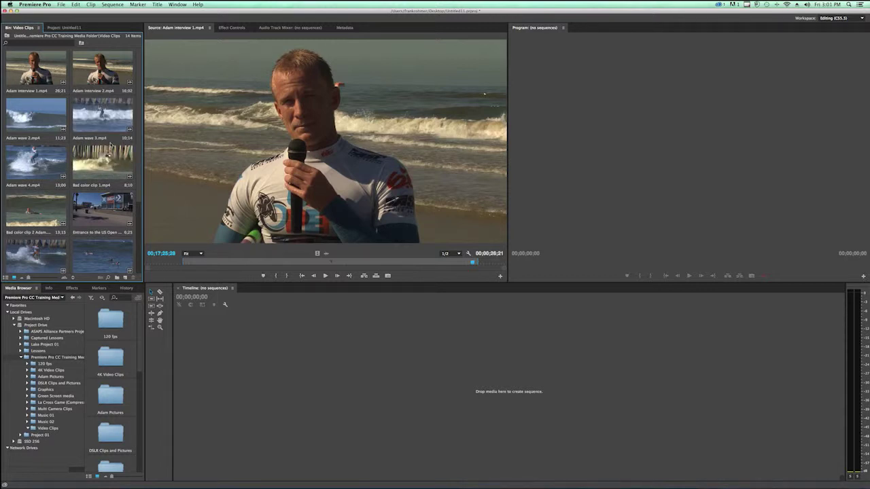
click(111, 119)
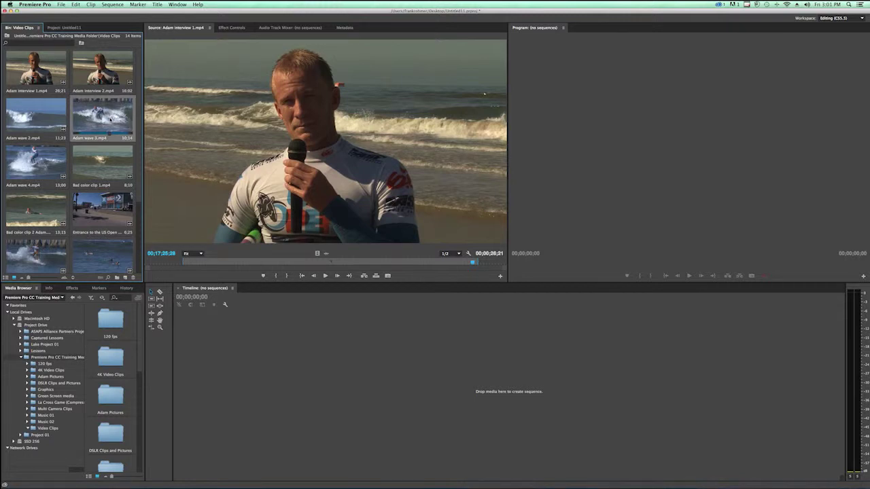
Mark In and Out points on the bin thumbnails, trimming the wave 3 clip to 6;24 and the wave 2 clip to 7;21.
click(85, 138)
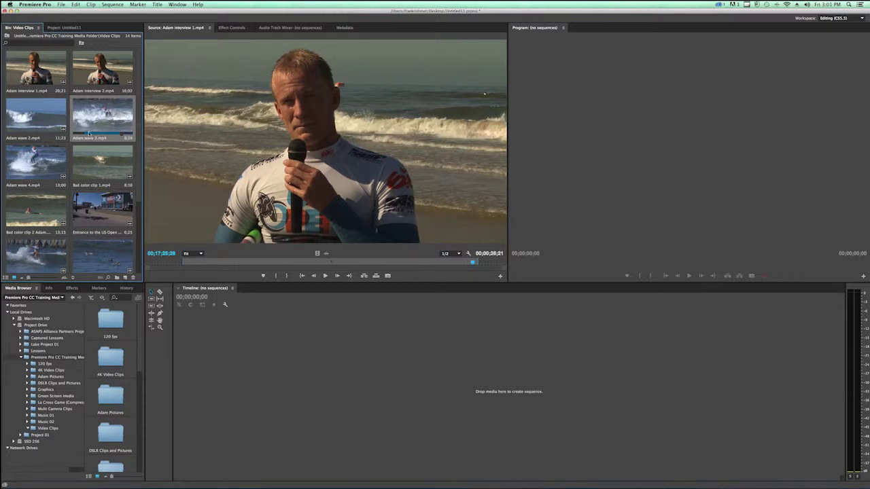
click(111, 133)
click(39, 114)
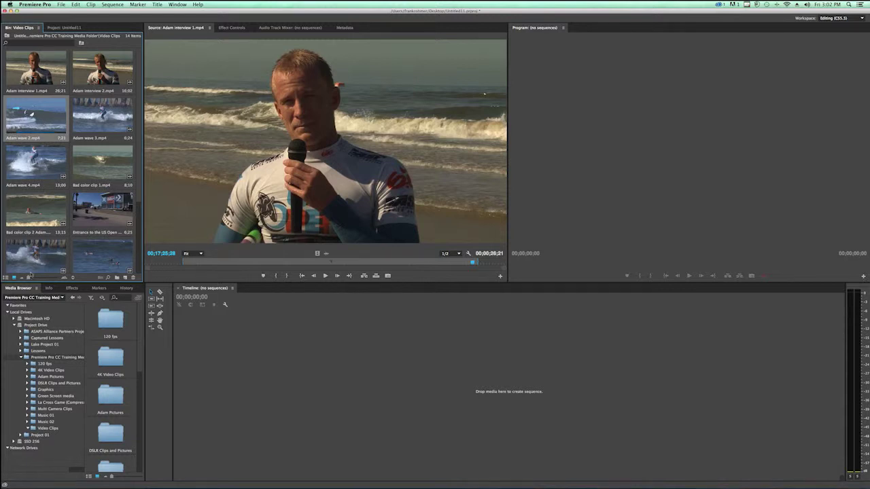
Enlarge the Video Clips bin's thumbnails to a single column and look through them.
drag(28, 278, 44, 278)
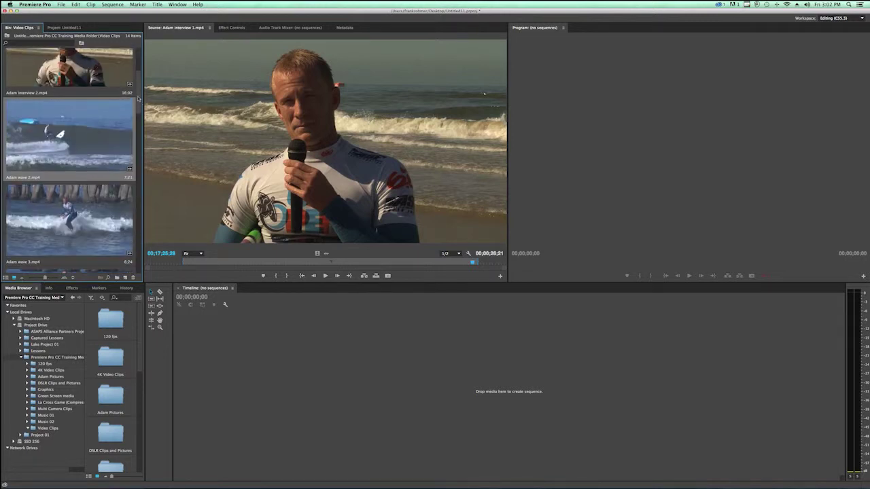
scroll(138, 99, up, 1)
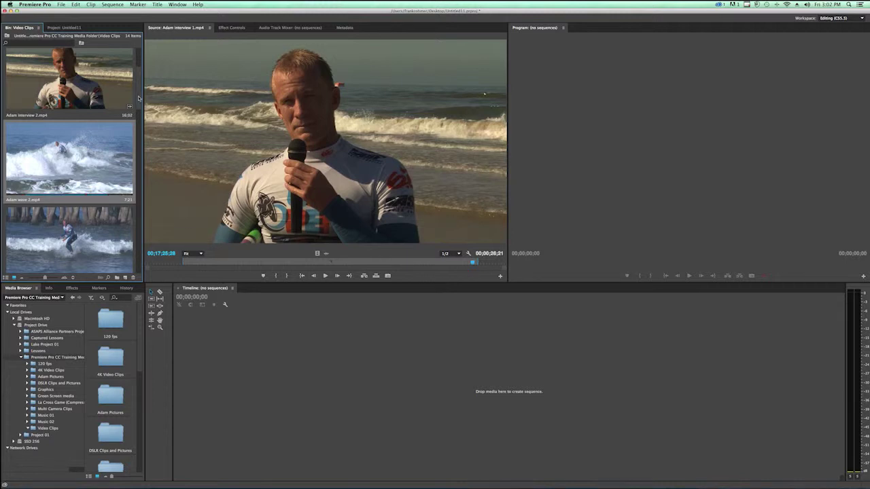
mouse_move(140, 99)
mouse_down()
mouse_move(136, 156)
mouse_move(140, 81)
mouse_move(141, 94)
mouse_up()
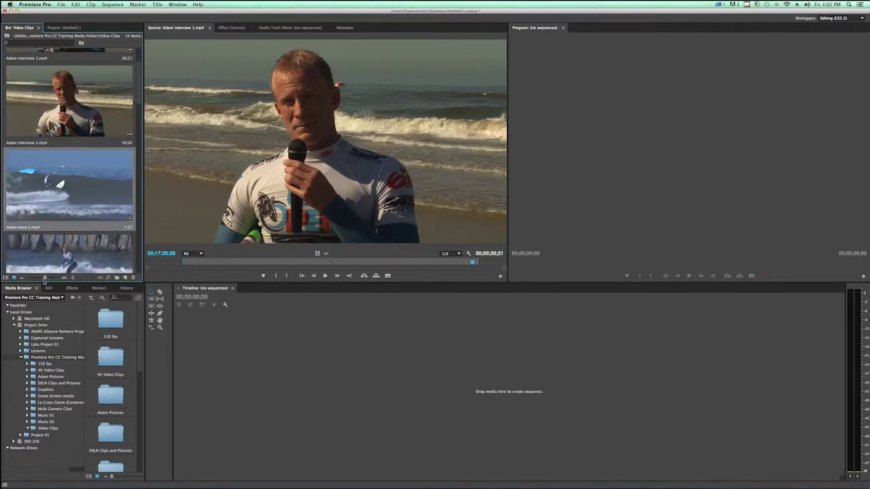
Shrink the thumbnails and widen the Video Clips bin so the clips fit in three columns.
drag(44, 279, 38, 278)
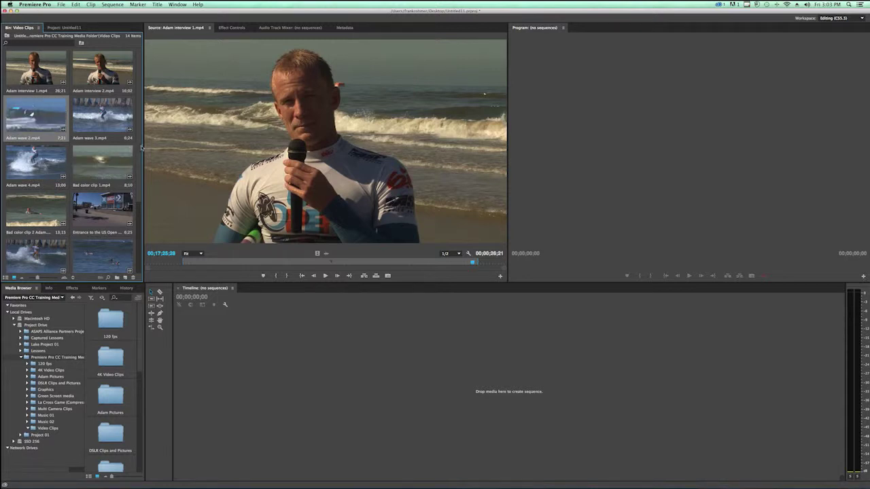
drag(143, 145, 195, 147)
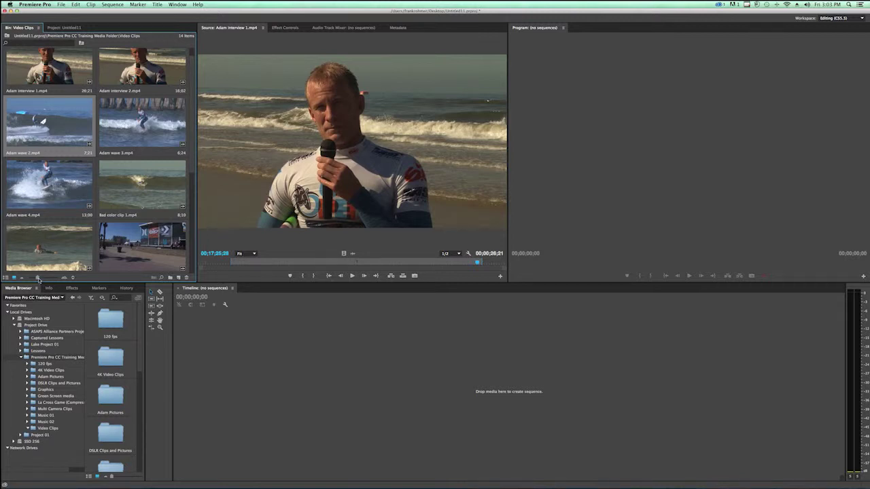
drag(38, 279, 32, 278)
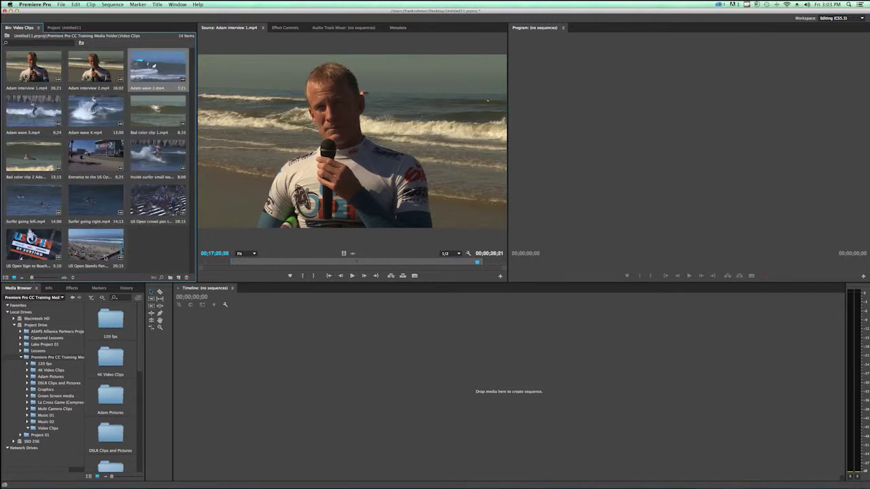
Create a sequence from the wave 3, US Open entrance, crowd pan, Bad color clip 1, US Open sign and US Open Stands Pan clips.
click(41, 114)
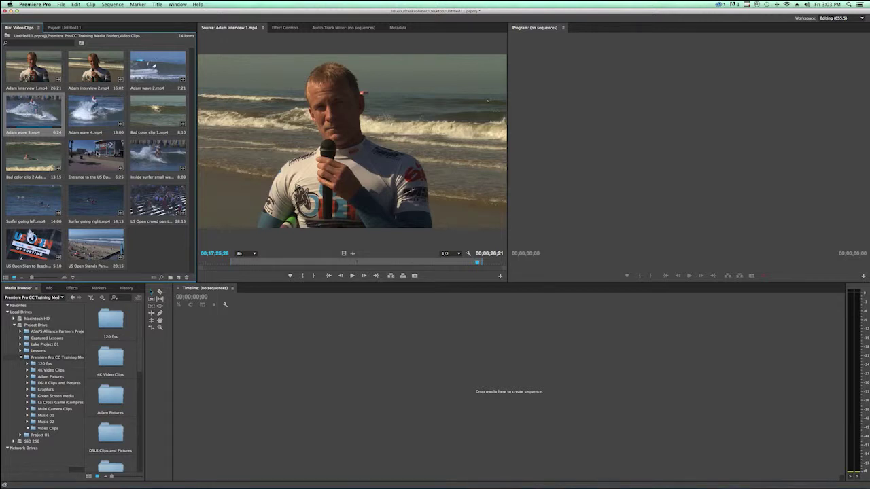
super+click(96, 155)
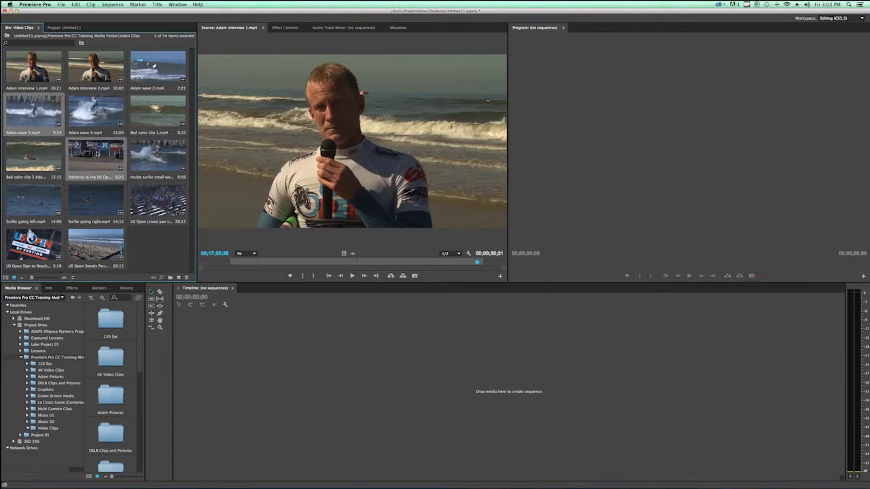
super+click(155, 197)
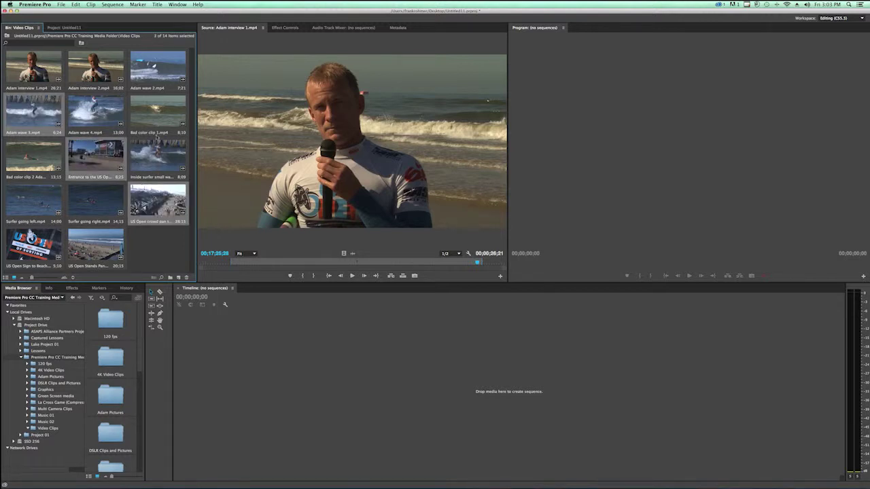
super+click(157, 116)
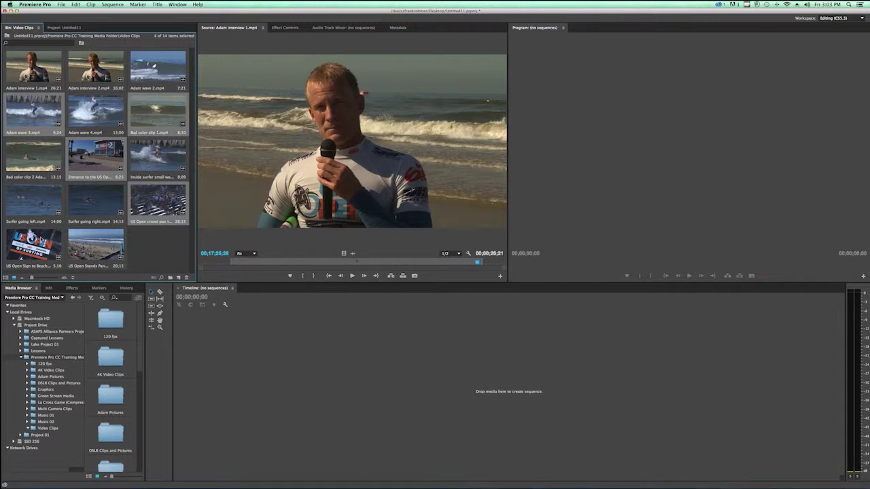
super+click(30, 235)
super+click(73, 247)
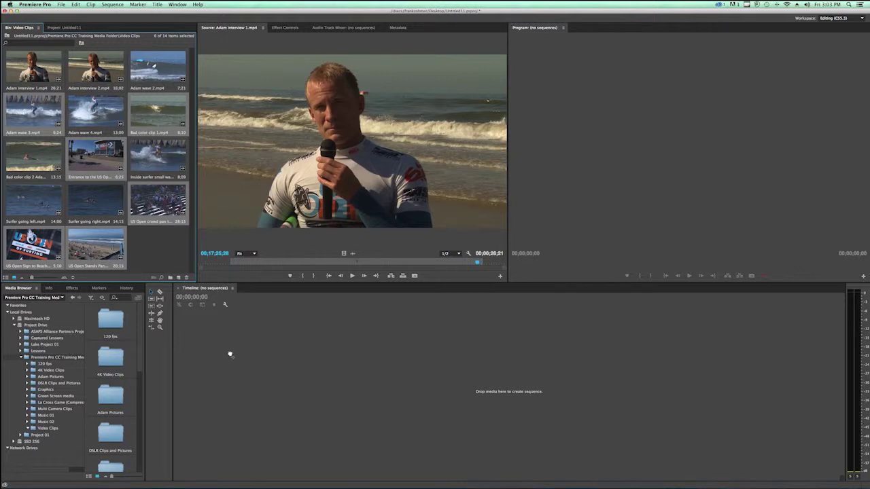
drag(229, 354, 229, 354)
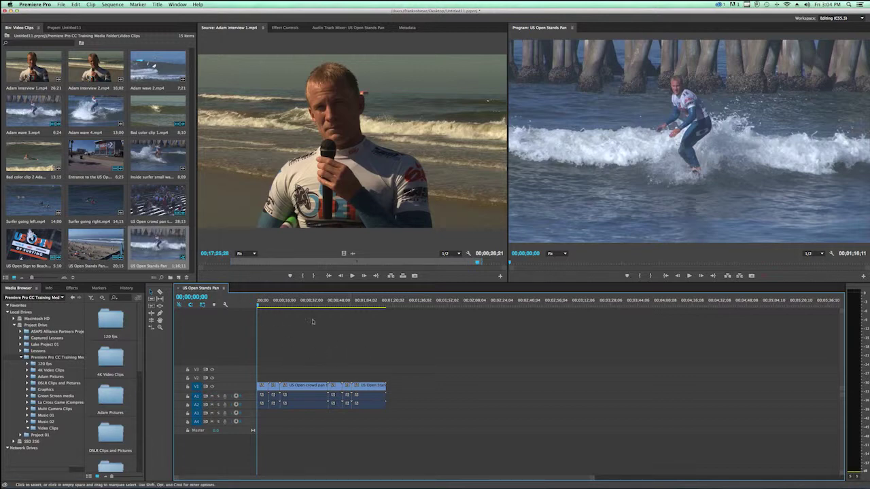
Check the start of the assembled sequence and close it in the Timeline.
mouse_move(262, 306)
mouse_down()
mouse_move(365, 309)
mouse_move(258, 310)
mouse_up()
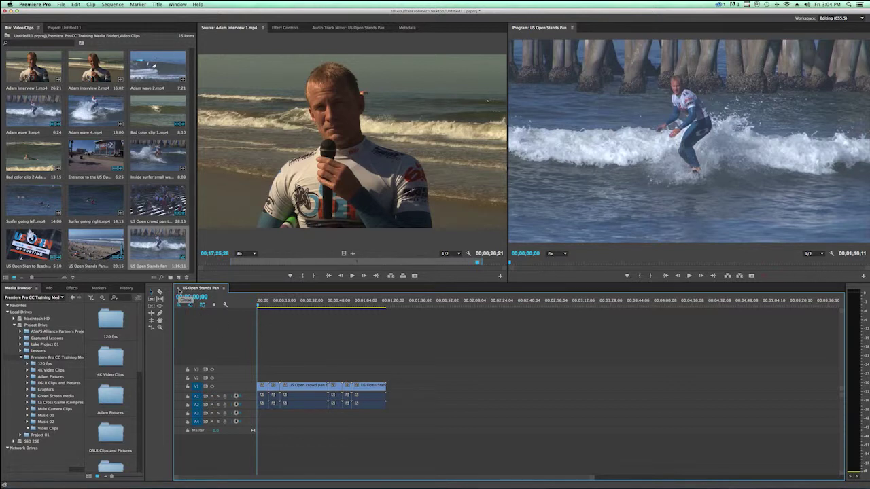
click(179, 289)
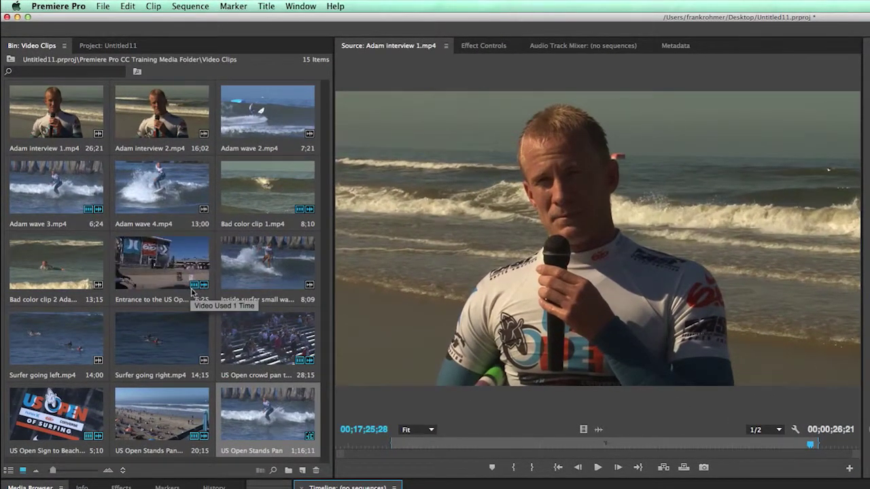
Reorder the Video Clips thumbnails, placing Inside surfer small wave first, wave 3 second, Bad color clip 2 third and the US Open Stands Pan sequence fifth.
click(256, 271)
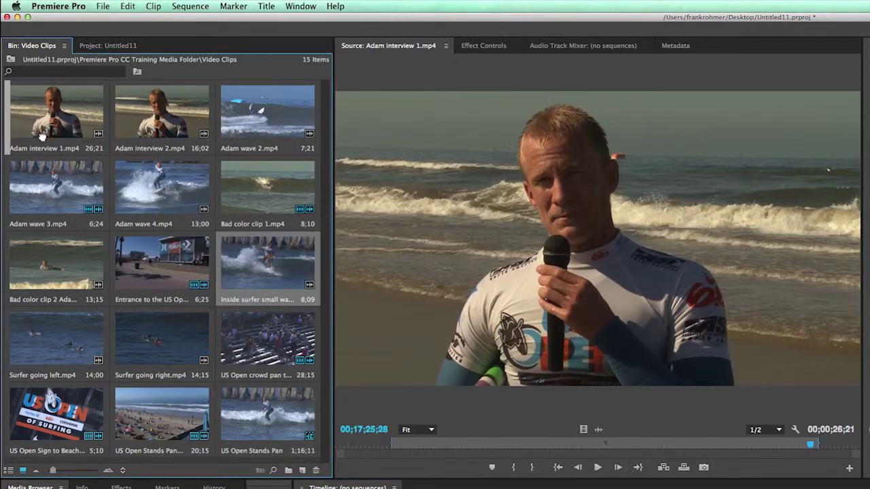
drag(42, 135, 42, 137)
click(146, 262)
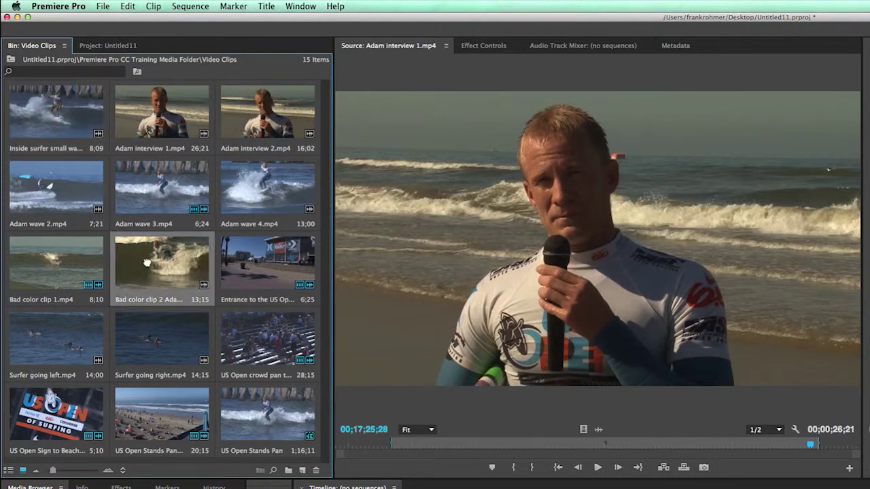
drag(146, 262, 134, 124)
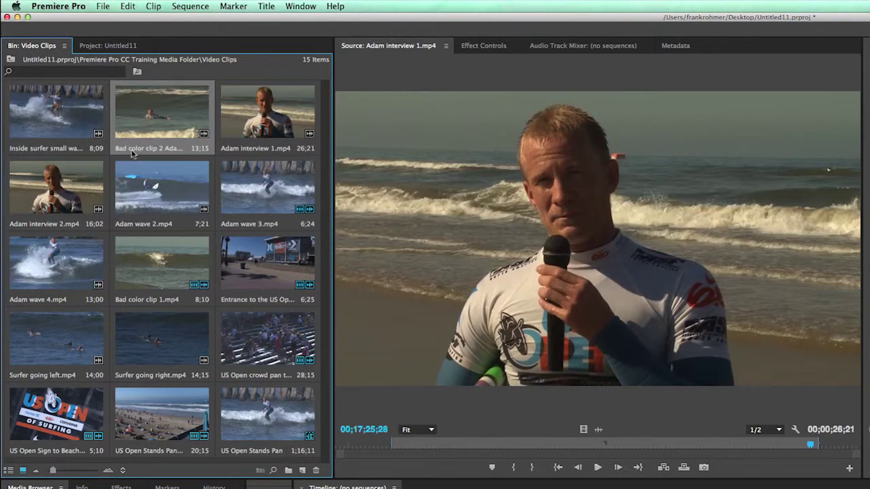
drag(262, 407, 60, 215)
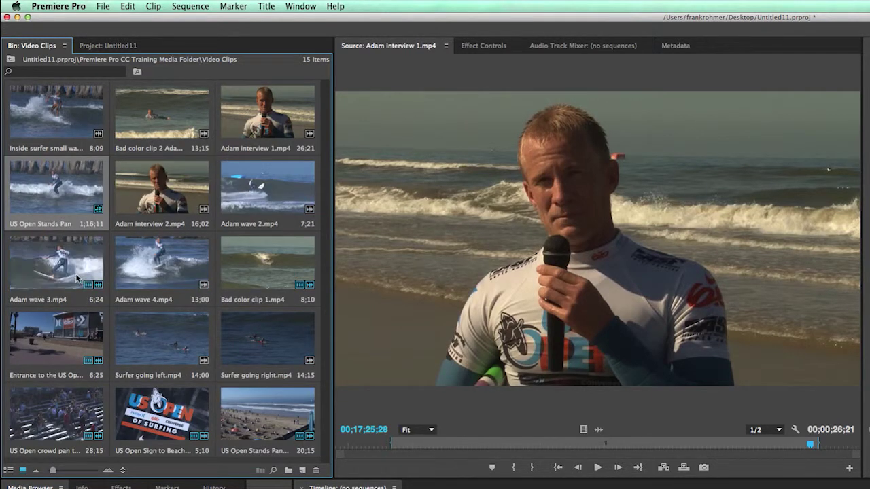
drag(77, 277, 154, 125)
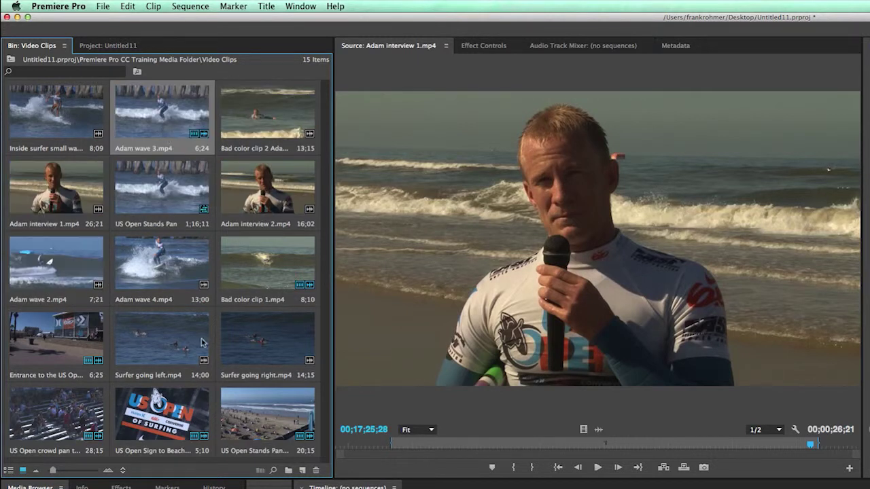
Move Bad color clip 1, the US Open entrance, Surfer going left and Surfer going right together to the front of the bin.
click(265, 347)
shift+click(296, 282)
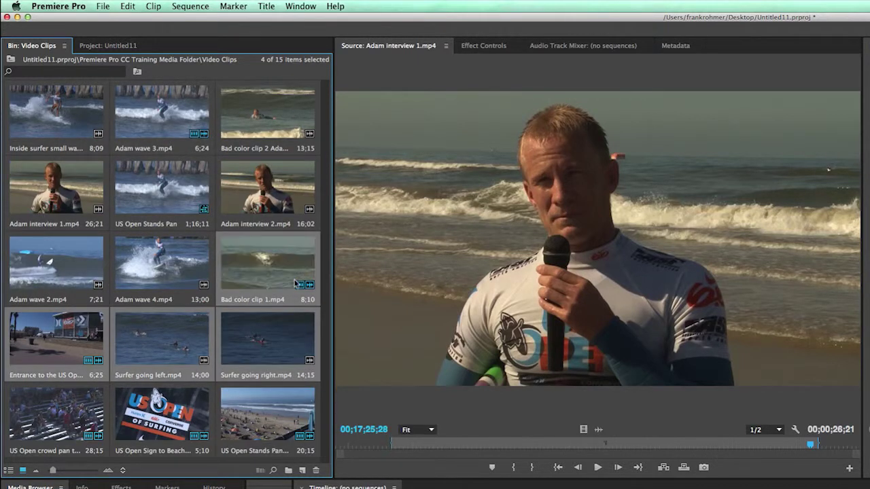
drag(295, 282, 29, 133)
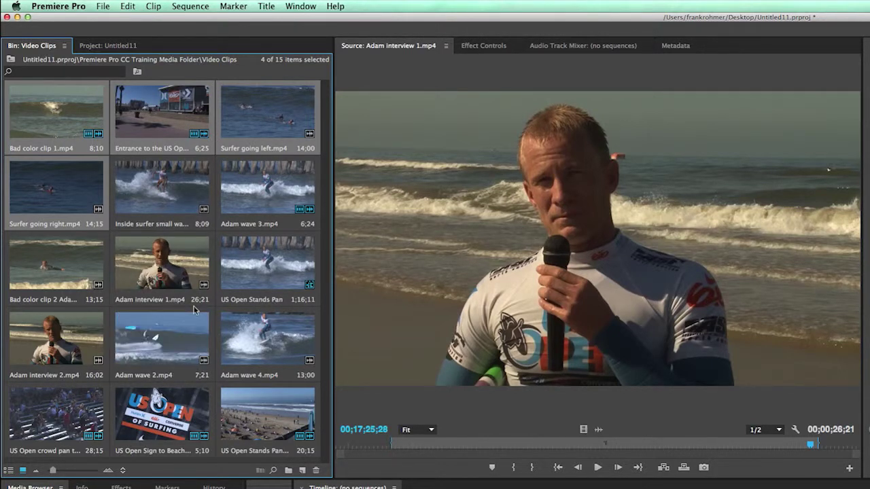
Show the Video Clips bin as a list and collapse the Video Clips folder in the project contents.
click(9, 470)
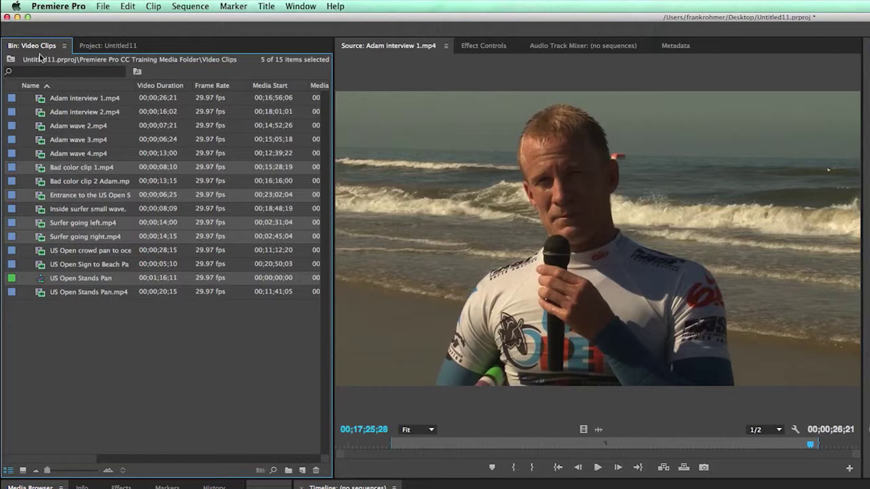
click(101, 46)
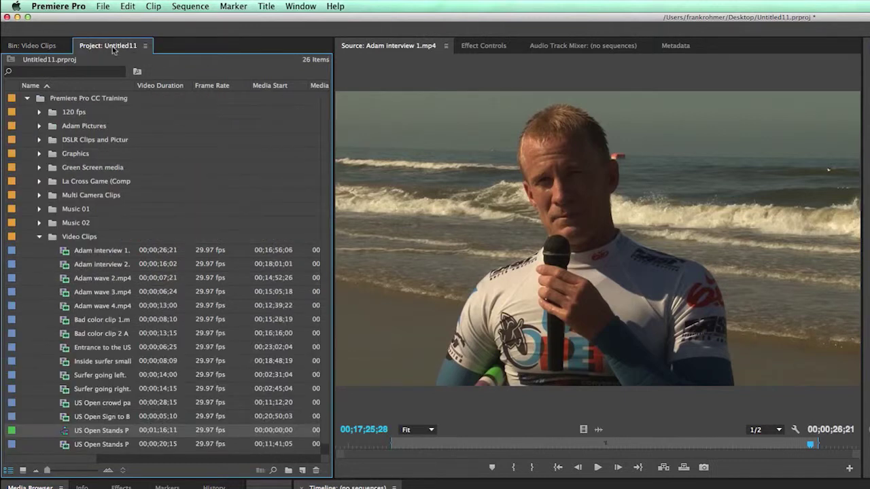
click(40, 236)
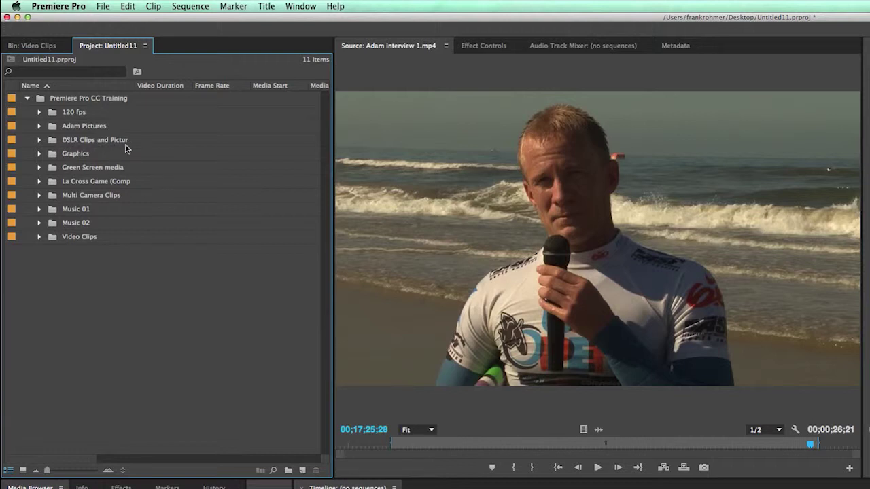
Open the DSLR Clips and Pictures bin in a floating window, make it taller, and display its contents in icon view.
click(40, 141)
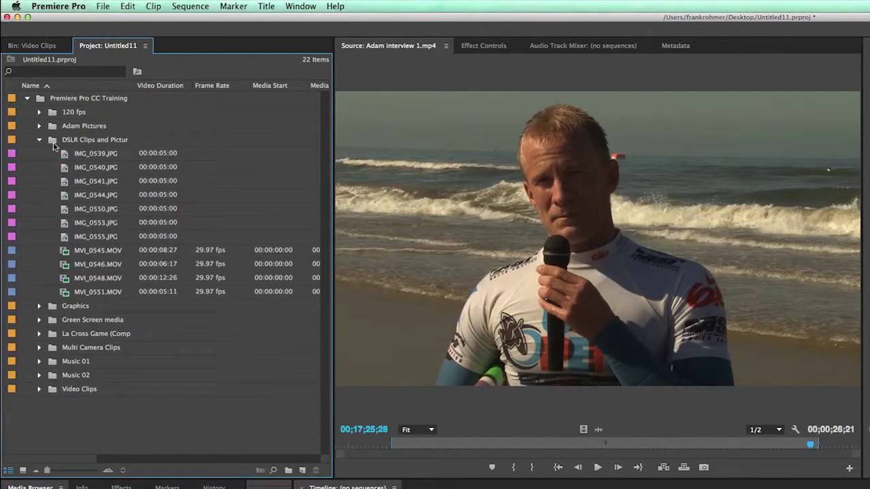
double_click(53, 146)
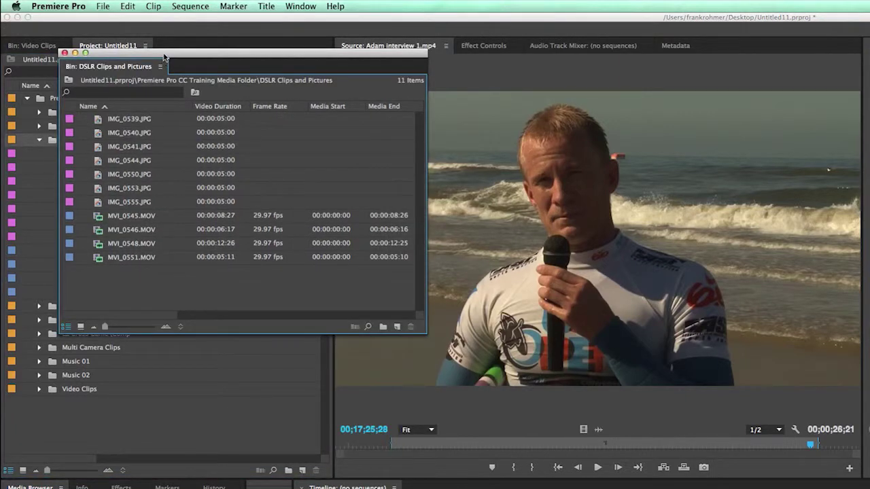
drag(164, 56, 260, 146)
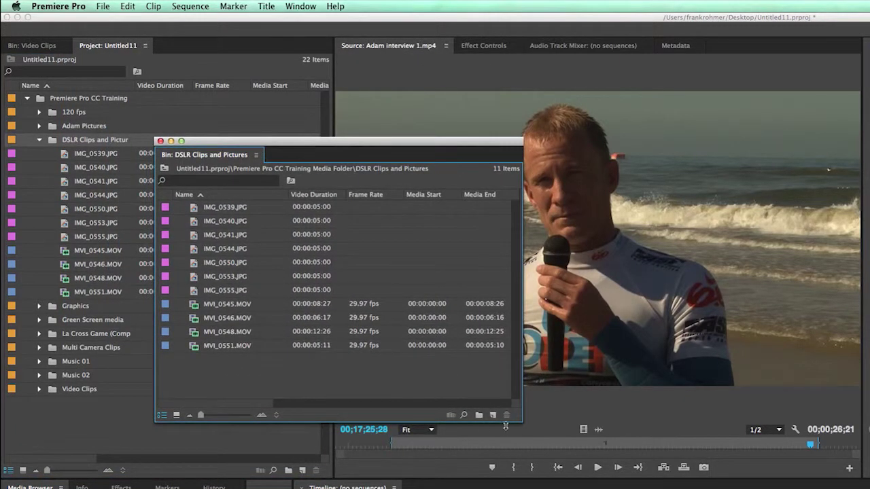
drag(521, 422, 516, 450)
drag(338, 145, 294, 145)
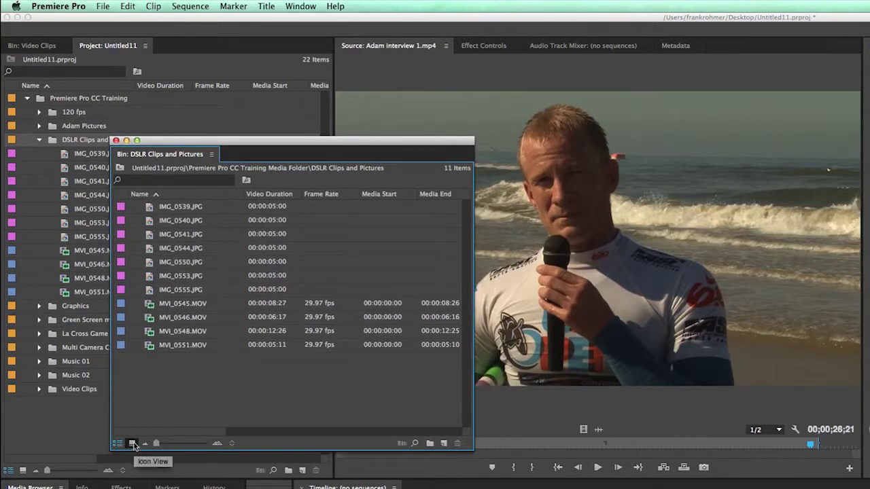
click(132, 443)
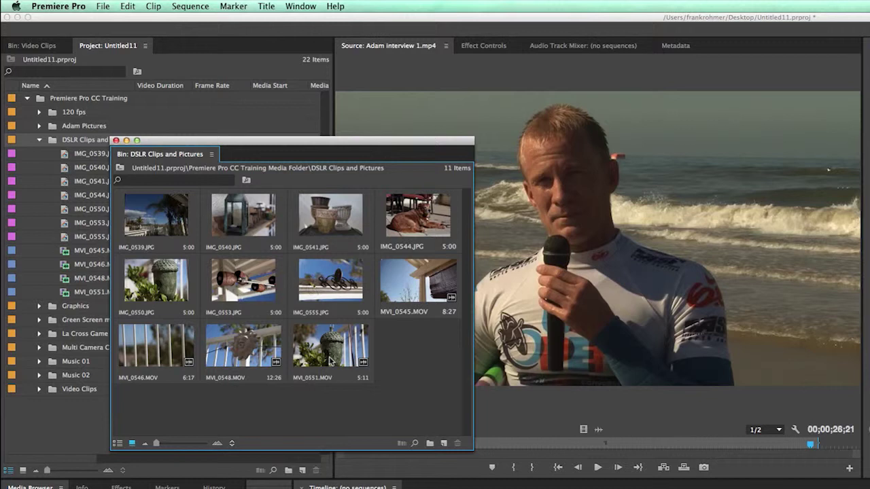
Trim MVI_0548.MOV to 9:11 on its thumbnail, then place it first and MVI_0551.MOV third in the DSLR bin.
click(242, 350)
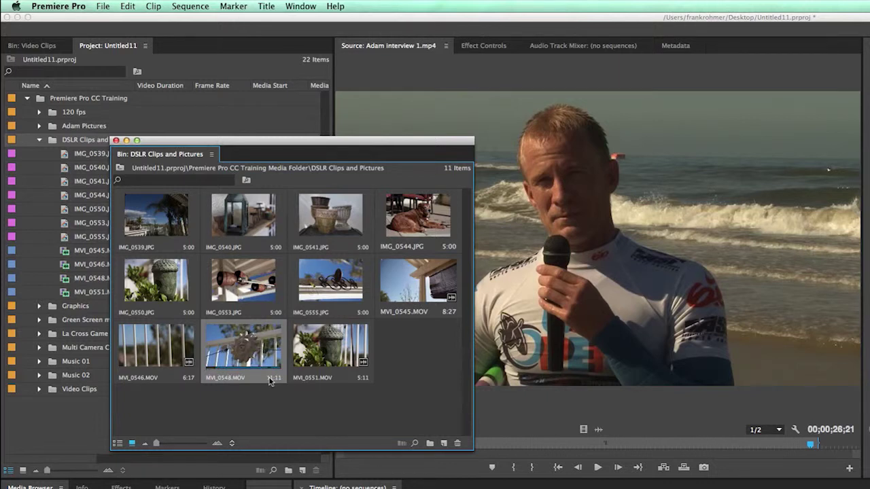
drag(244, 345, 148, 222)
drag(320, 343, 249, 238)
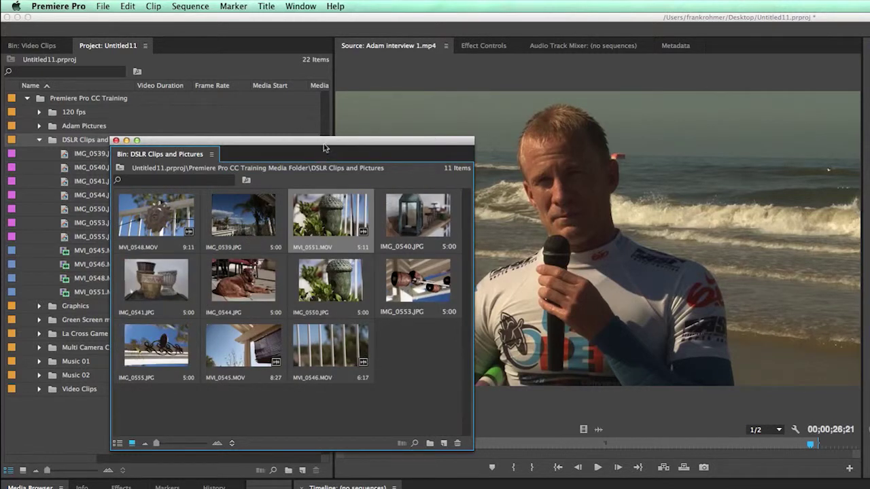
Reposition the floating DSLR bin and place MVI_0546.MOV second and IMG_0553.JPG fourth among its thumbnails.
drag(324, 147, 284, 136)
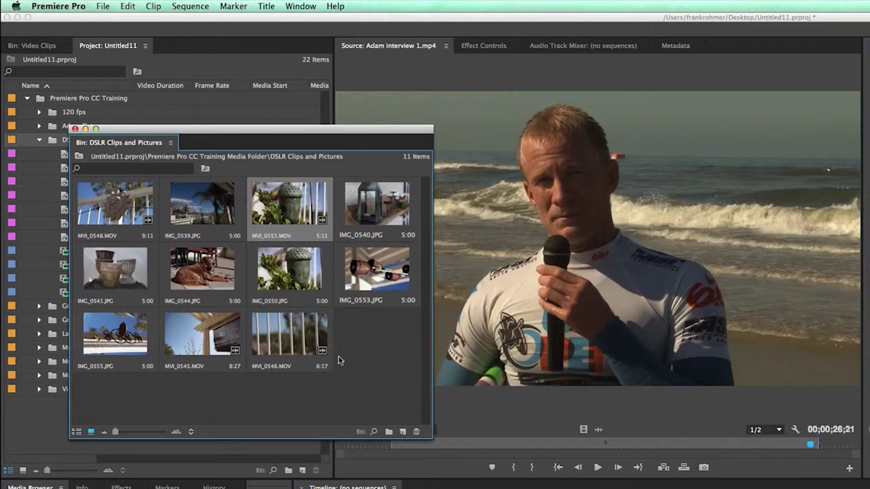
drag(292, 331, 164, 207)
drag(262, 253, 360, 220)
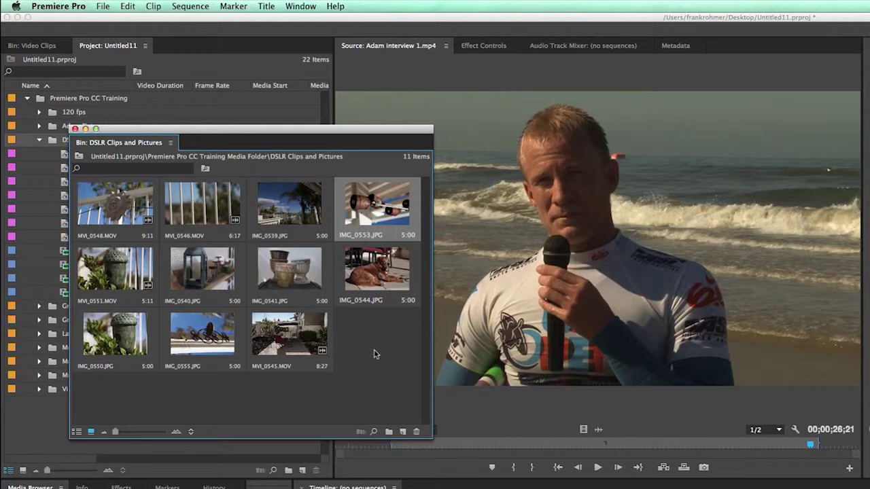
Create a new sequence from all the clips and pictures in the floating DSLR bin.
key(super+a)
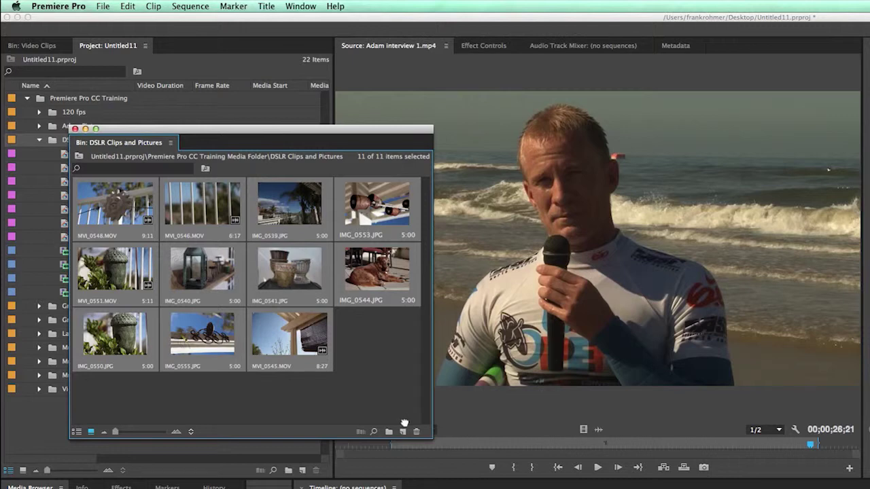
drag(405, 424, 404, 432)
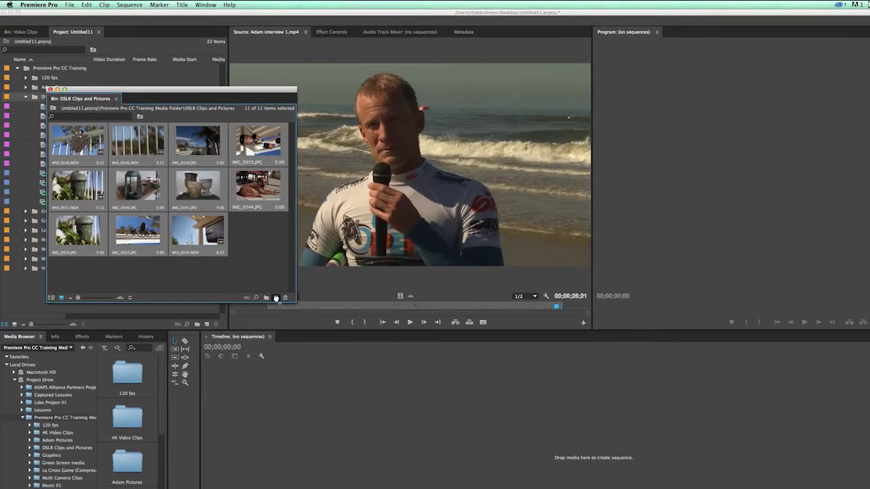
drag(276, 297, 276, 298)
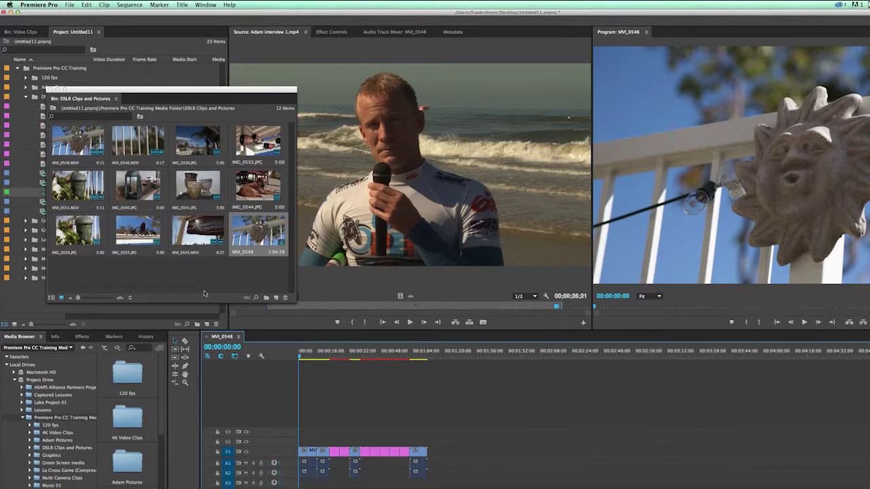
Undo the clip placement, then automate all bin items to the sequence in selection order, sequentially, with a 30-frame overlap and only the default video transition.
key(super+z)
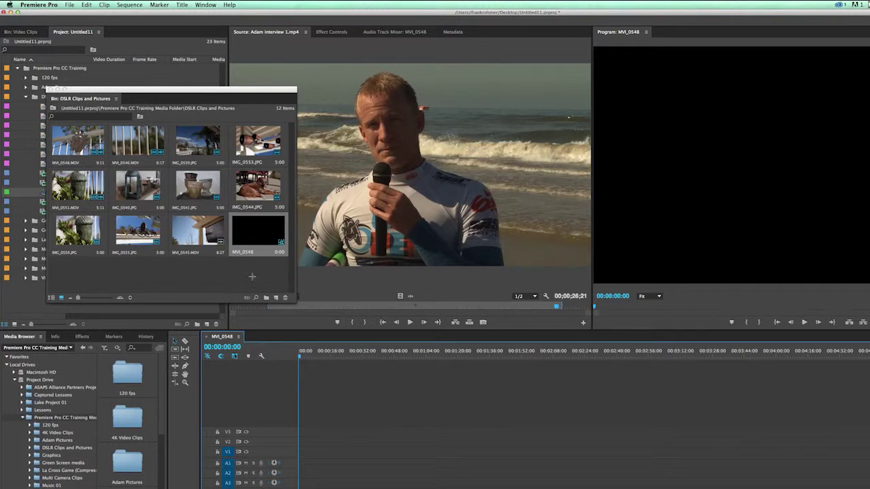
drag(252, 276, 71, 127)
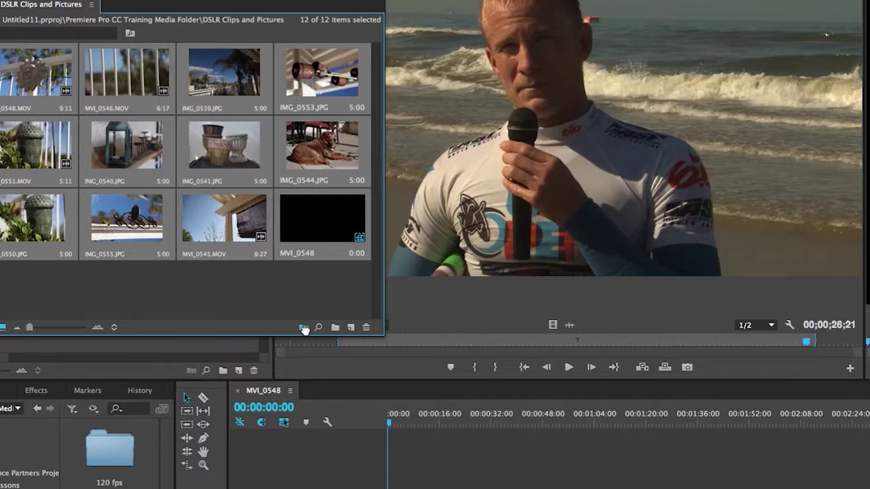
click(303, 328)
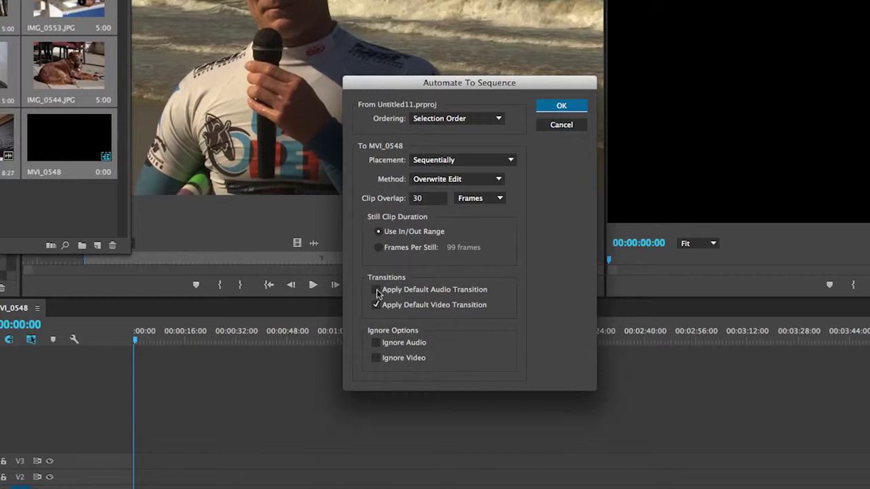
click(550, 328)
click(576, 107)
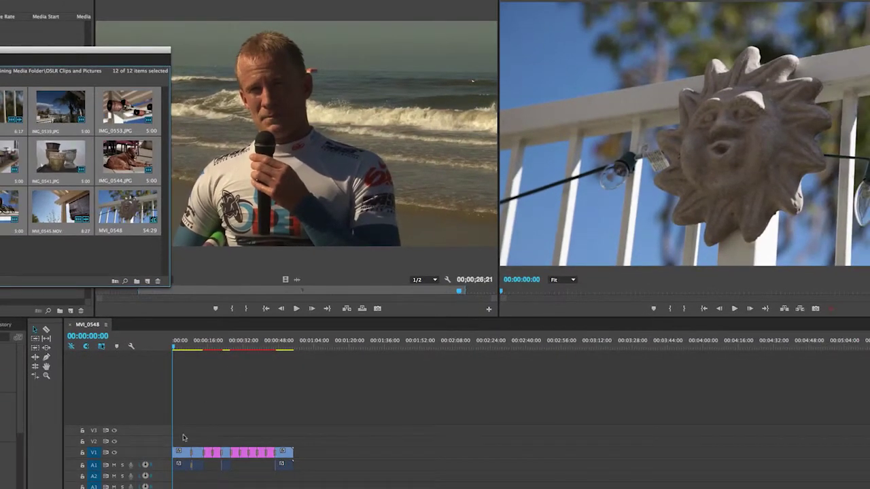
Preview the first transition in the MVI_0548 sequence, then close the sequence.
drag(183, 348, 191, 349)
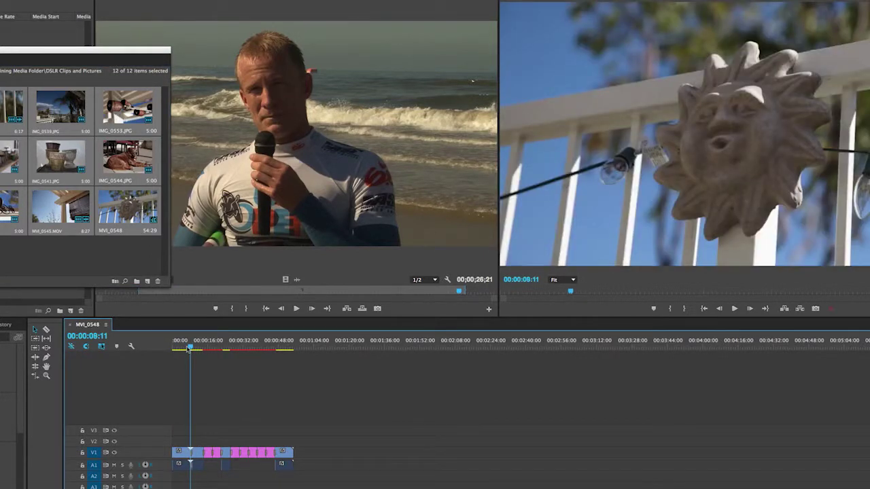
key(Home)
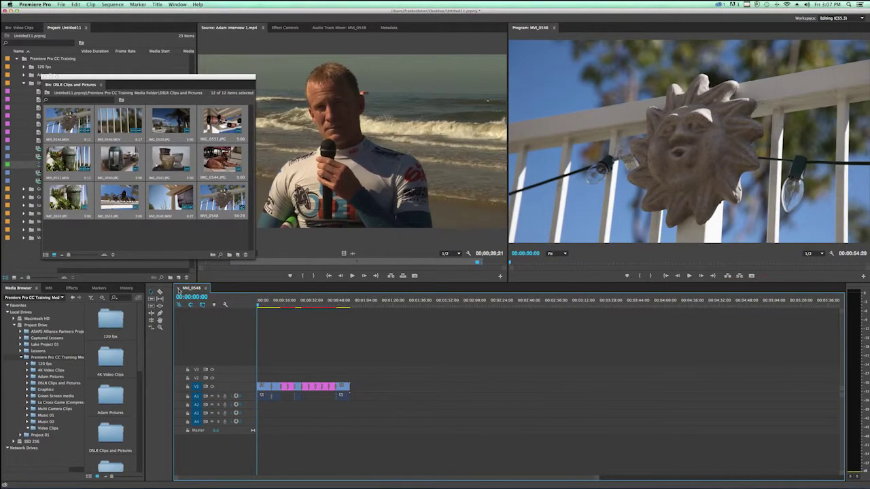
click(70, 325)
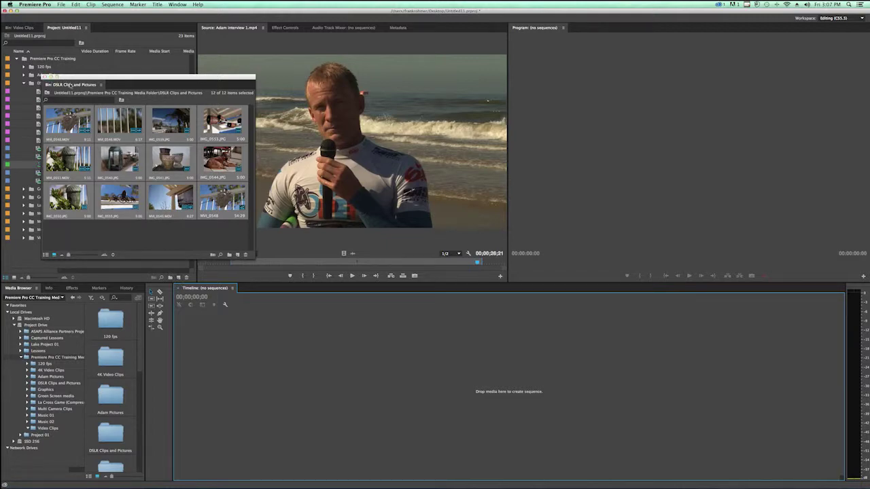
Dock the floating DSLR bin between the Video Clips bin and the project, then switch among all three, ending on Video Clips.
drag(44, 84, 122, 28)
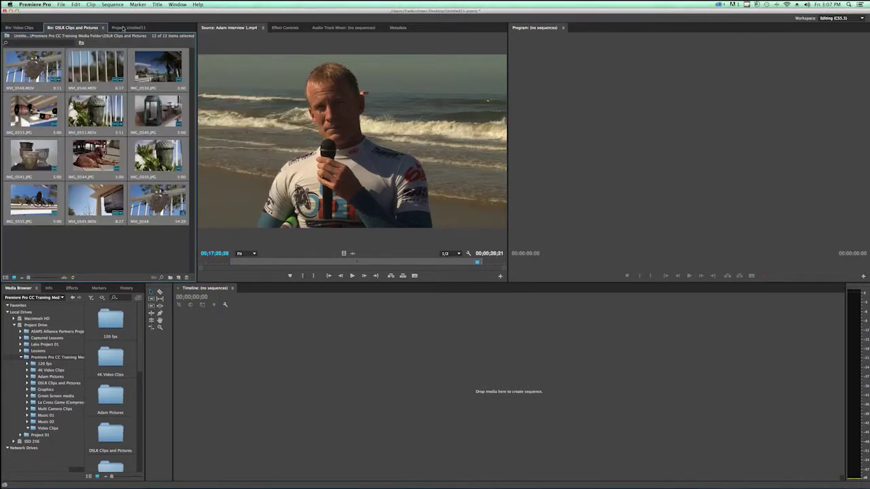
click(86, 29)
click(29, 28)
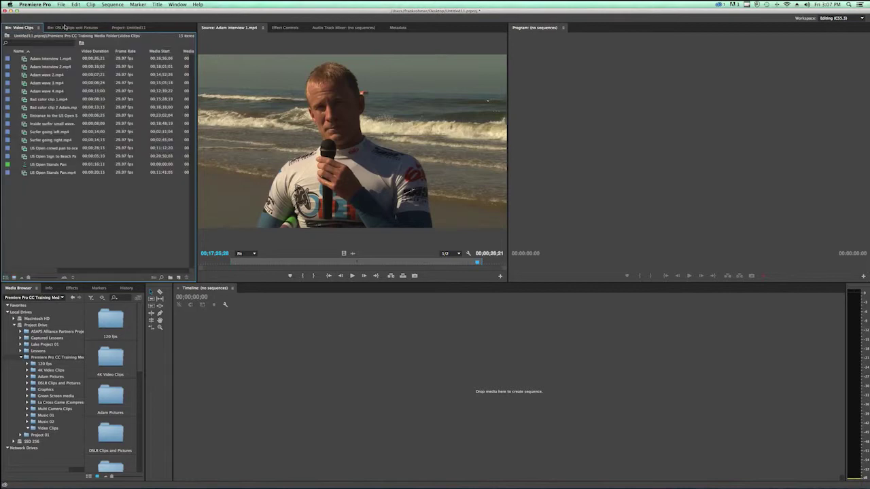
click(66, 28)
click(127, 29)
click(87, 29)
click(28, 29)
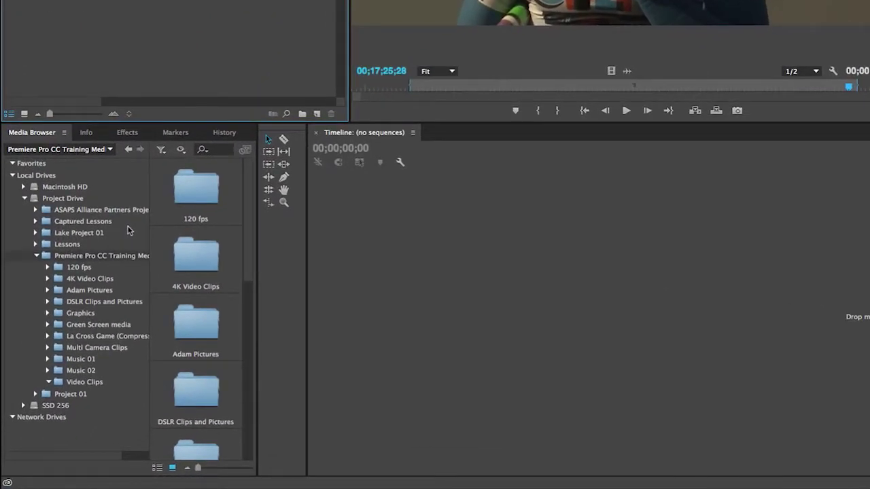
Browse the Video Clips folder in the Media Browser and open the Surfer going left clip in the Source Monitor.
click(60, 386)
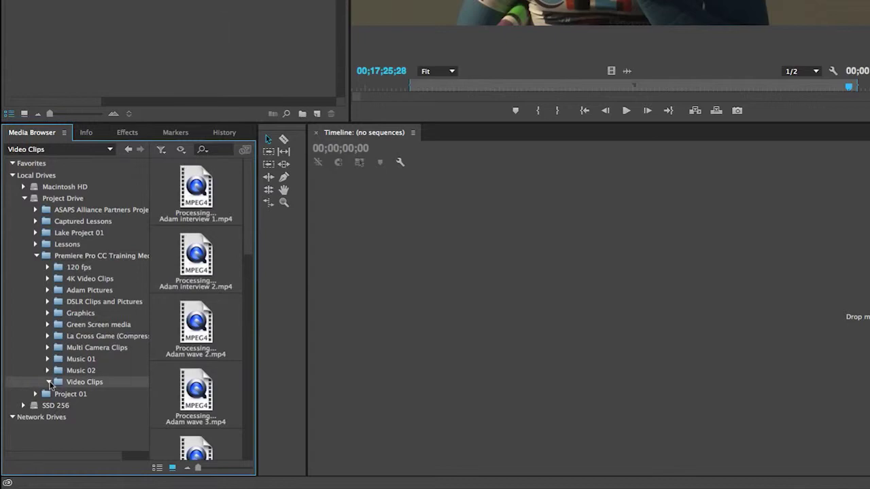
click(49, 383)
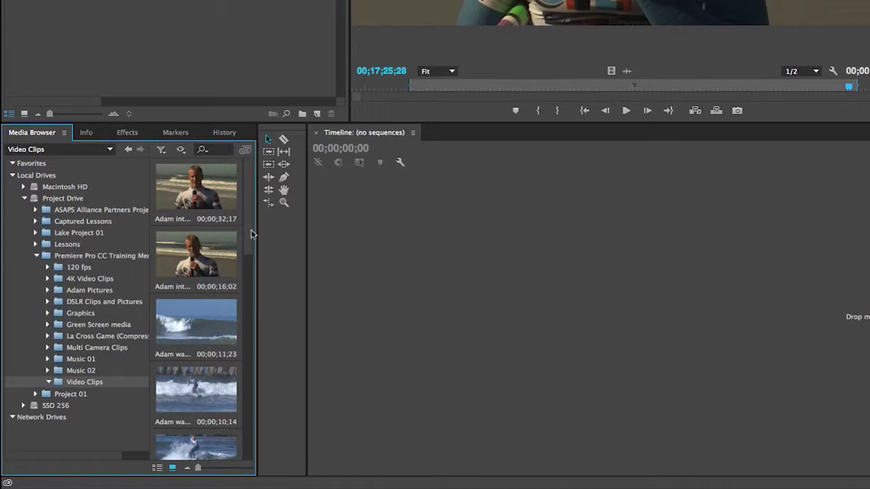
drag(250, 234, 226, 320)
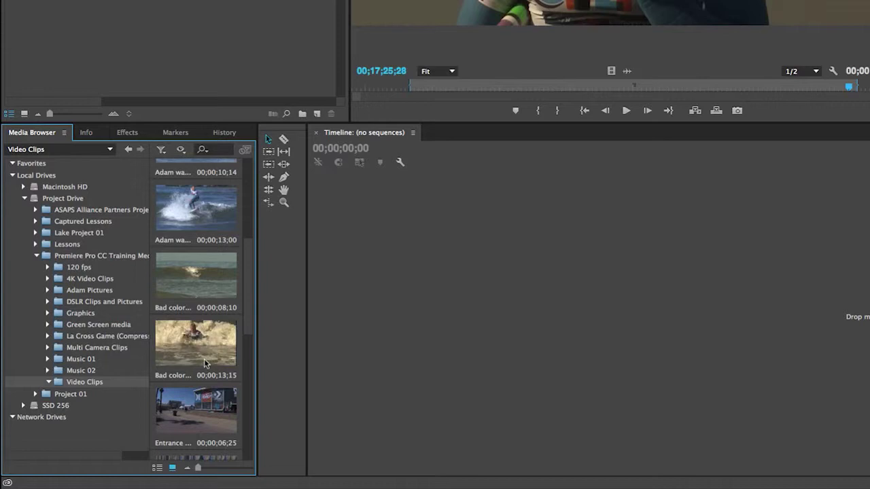
drag(249, 320, 249, 368)
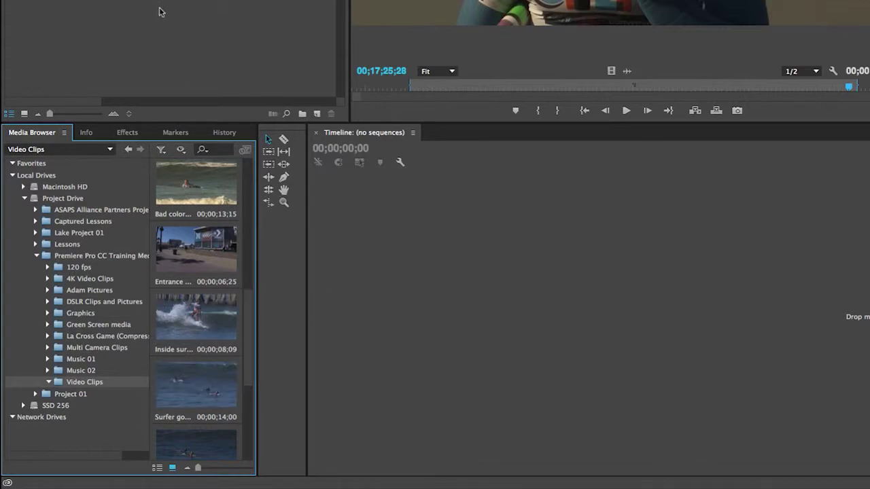
double_click(187, 382)
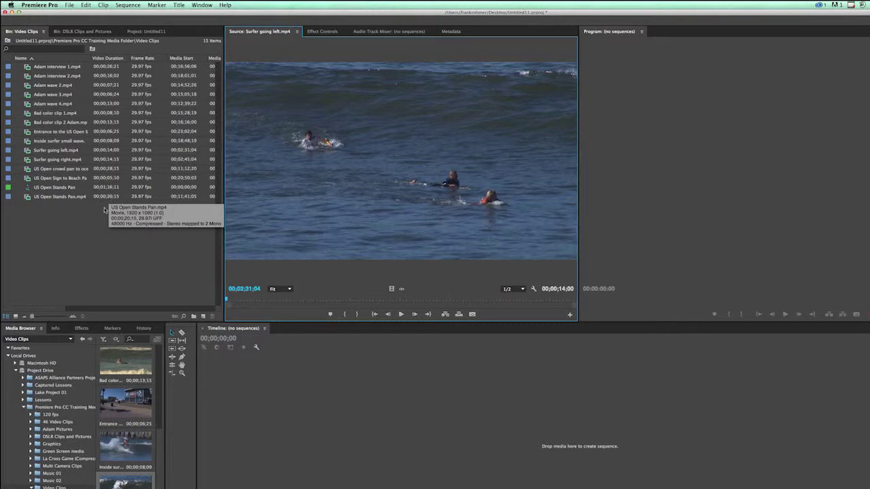
Expand the Graphics folder in the project contents and view Graphic 1.jpg, US Open Logo small.png and US Open logo.psd in the Source Monitor.
click(77, 32)
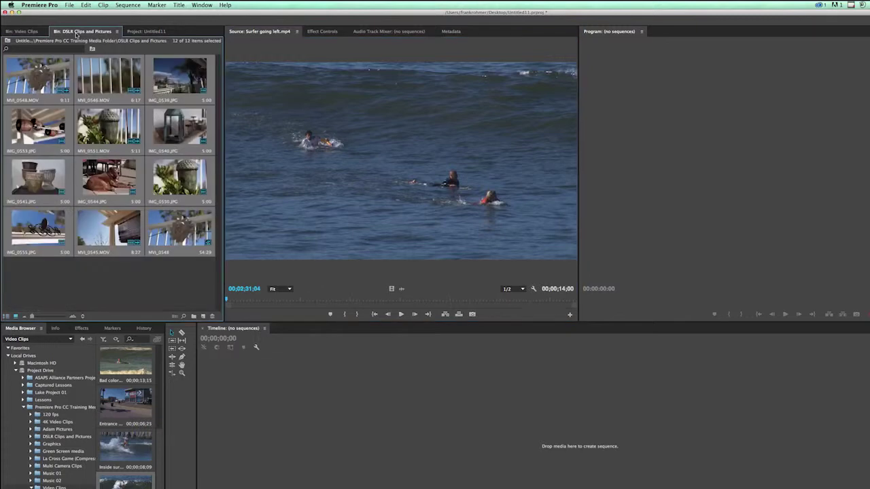
click(130, 31)
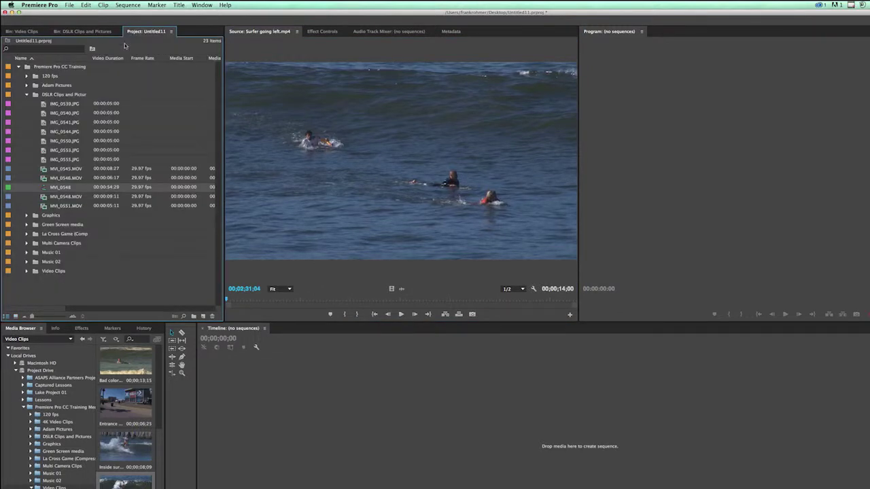
click(26, 215)
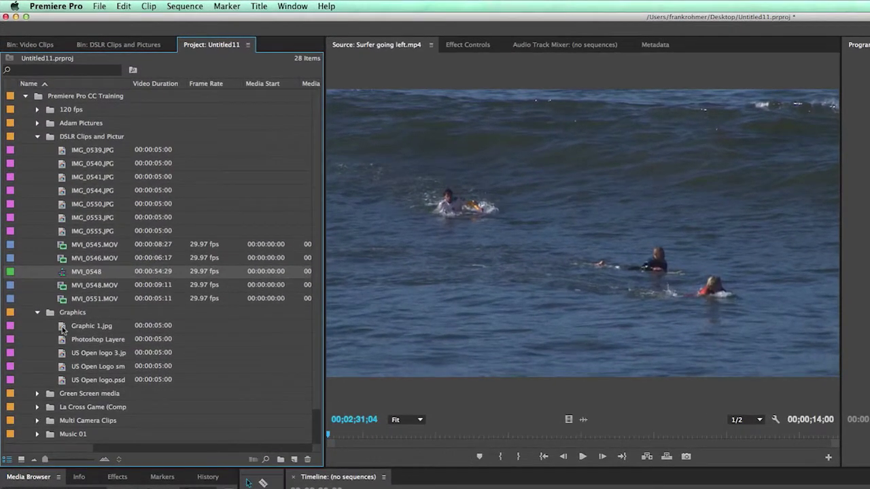
double_click(57, 307)
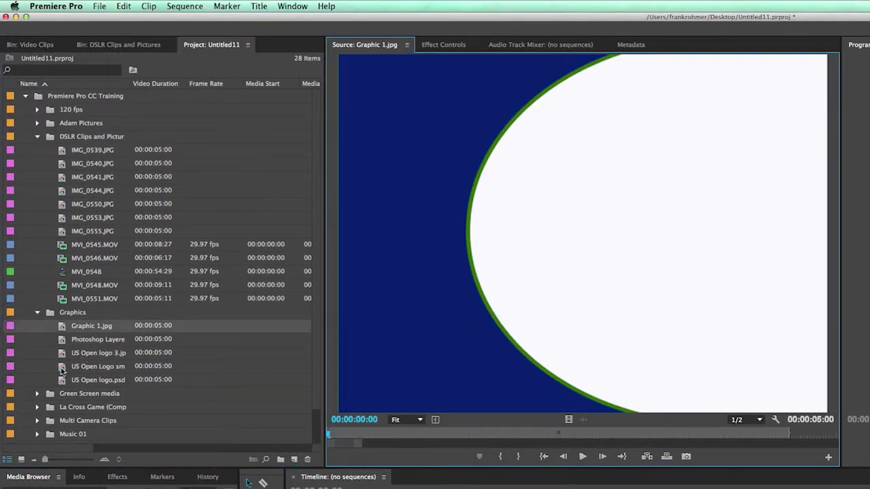
double_click(60, 368)
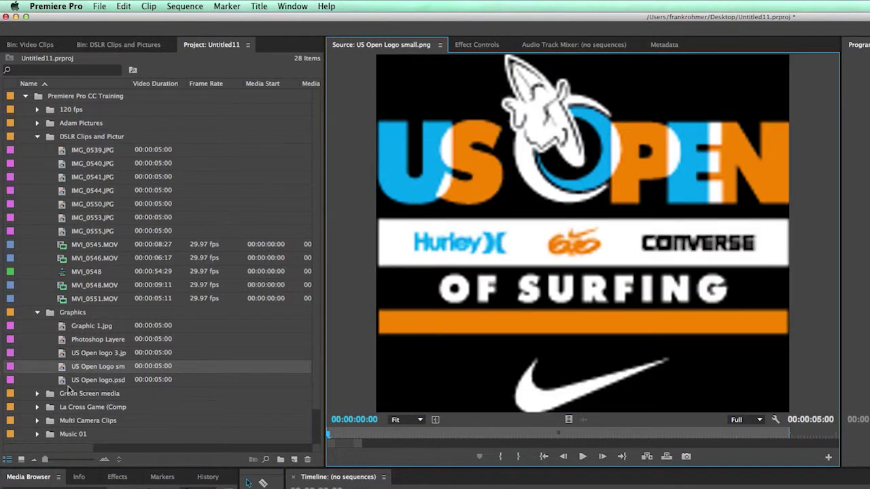
click(65, 383)
double_click(64, 382)
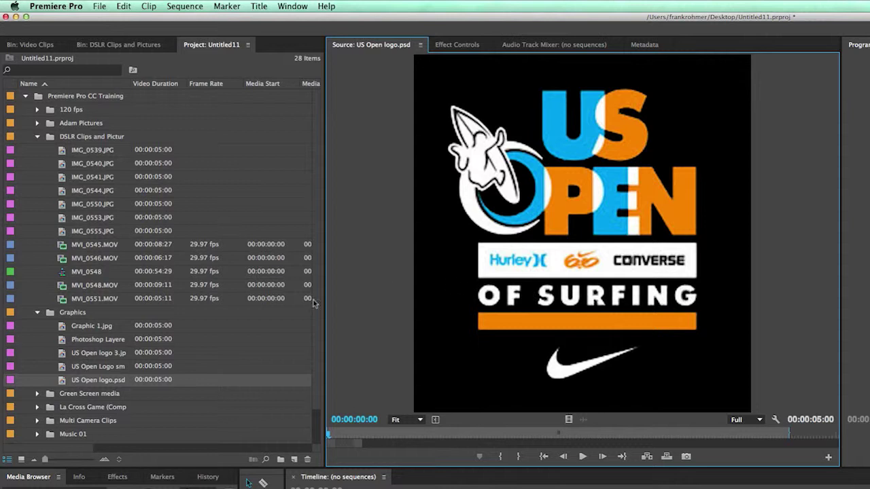
View the picture IMG_0539.JPG from the project's DSLR folder in the Source Monitor.
scroll(138, 333, down, 2)
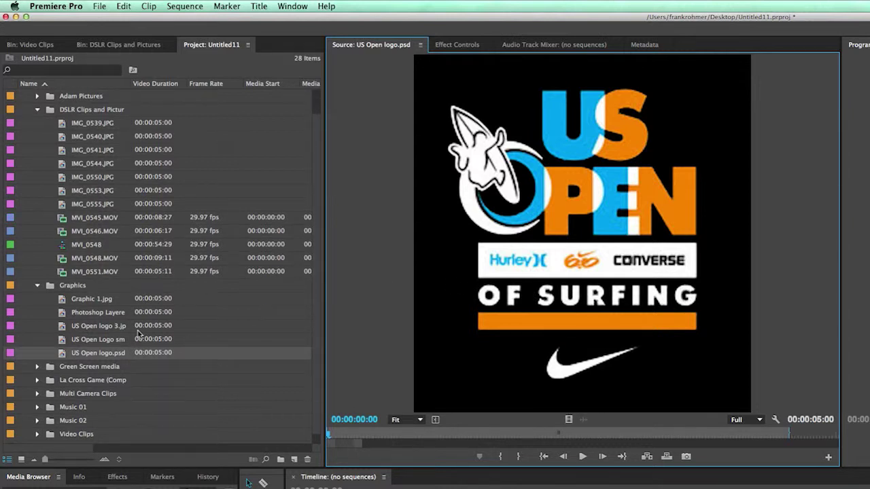
scroll(124, 242, up, 2)
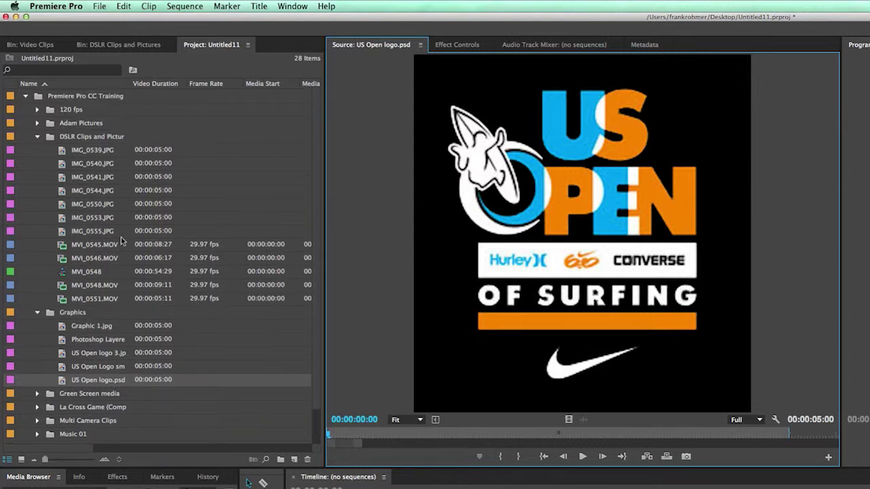
double_click(62, 155)
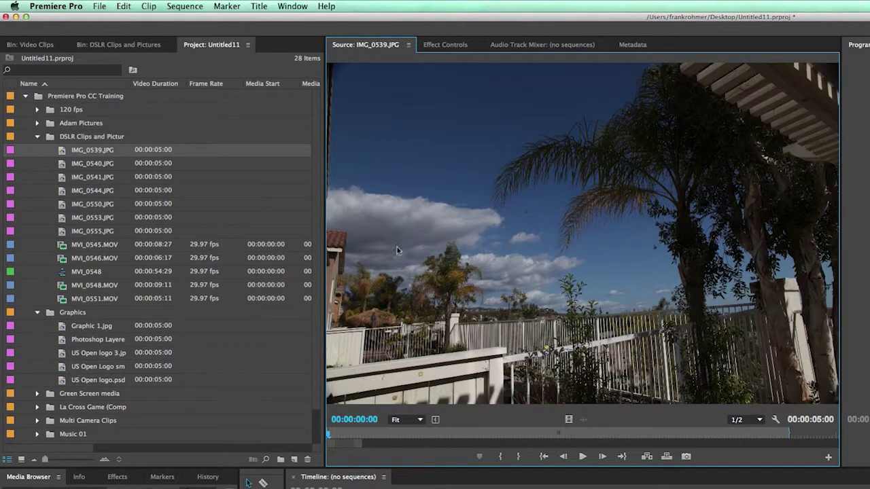
Open IMG_0550.JPG in the Source Monitor and mark In and Out points, with the Out point at 00:00:02:24, for a 1:12 duration.
double_click(62, 206)
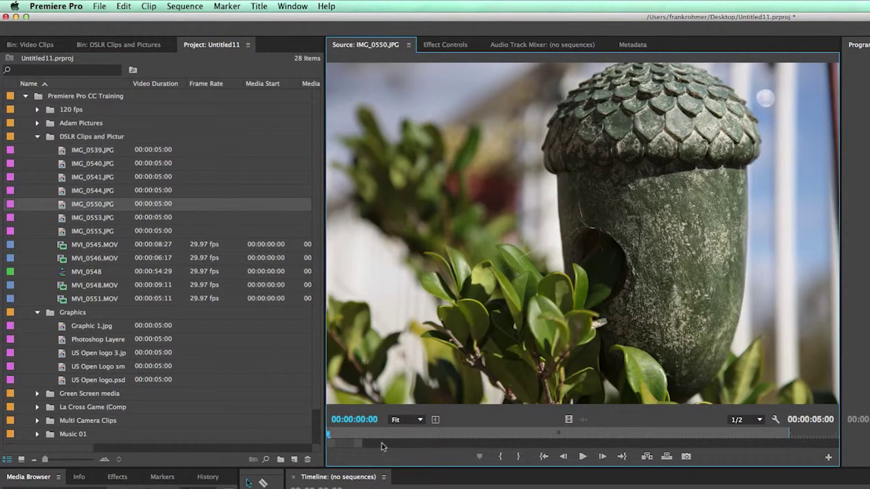
drag(330, 436, 467, 436)
drag(469, 435, 585, 437)
key(i)
key(o)
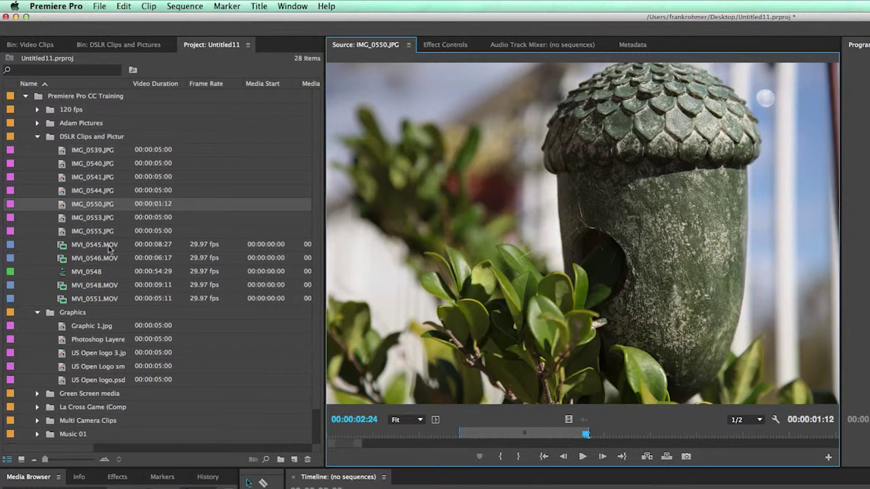
Expand the Music 01 folder in the project contents and open Adrenalin Electronica Medium.m4a in the Source Monitor.
mouse_move(109, 250)
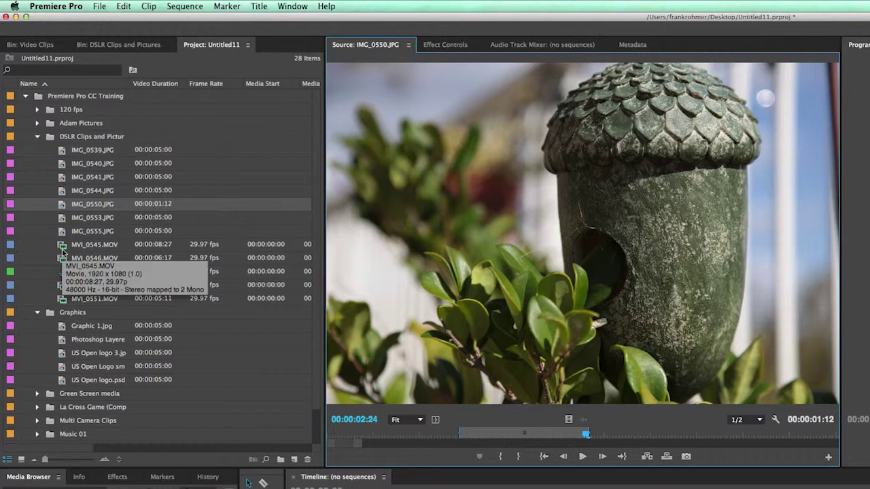
scroll(115, 304, down, 2)
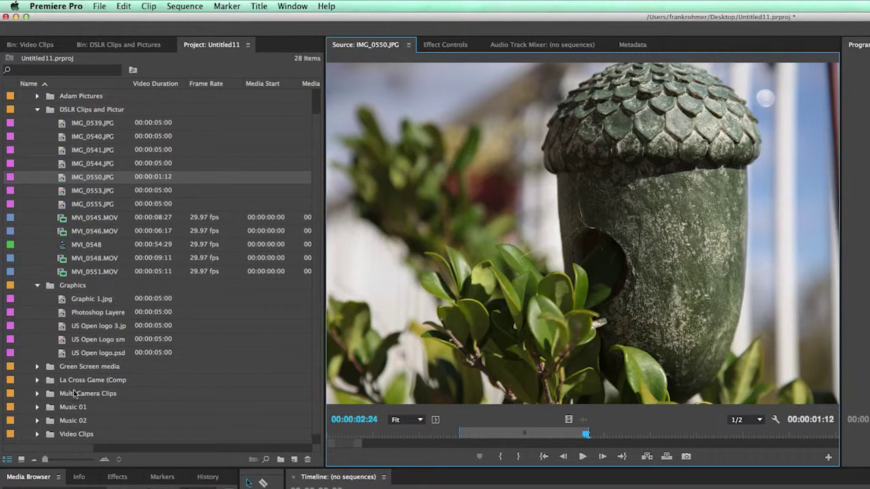
click(38, 408)
scroll(102, 401, down, 3)
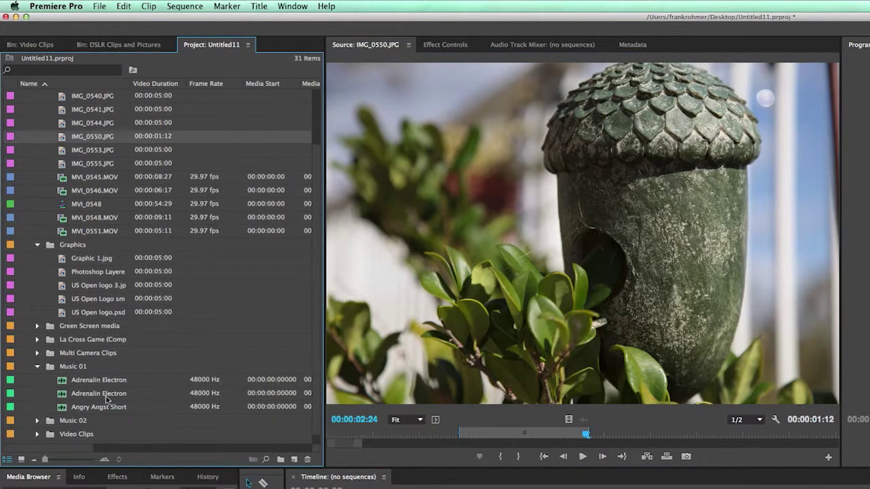
double_click(65, 382)
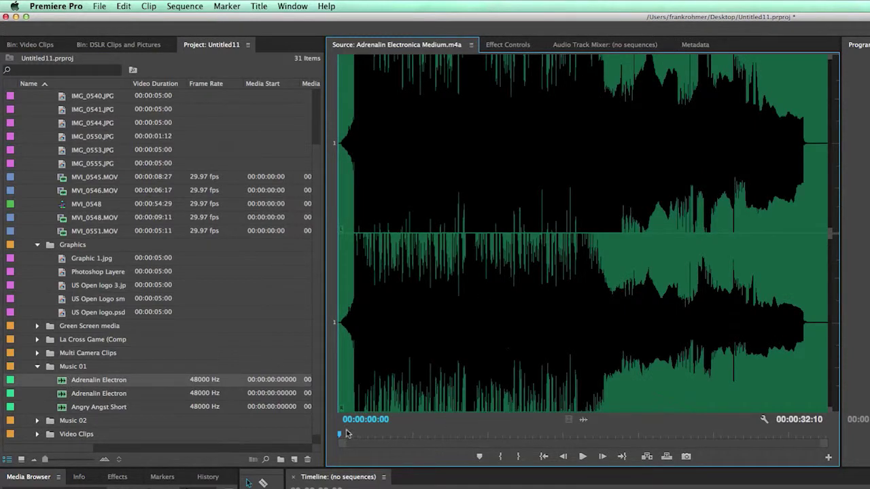
Mark an In point at 00:00:04:13 and an Out point at 00:00:23:04 on the music track.
drag(344, 434, 418, 438)
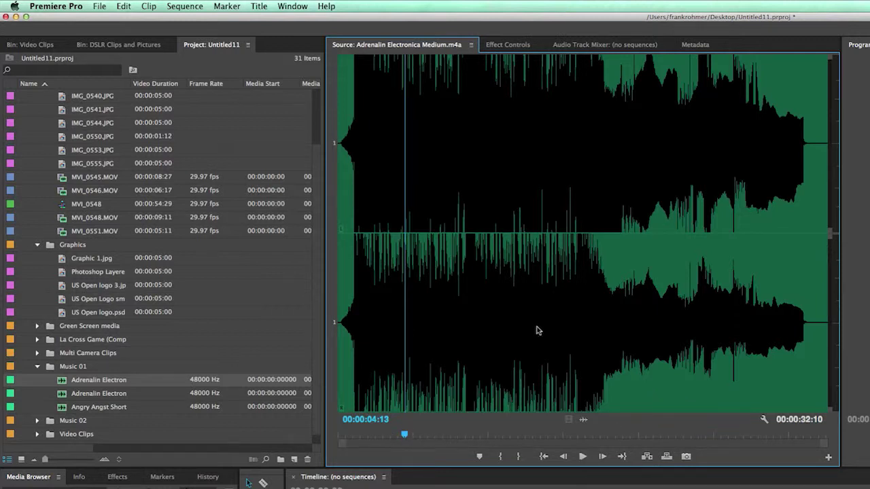
key(i)
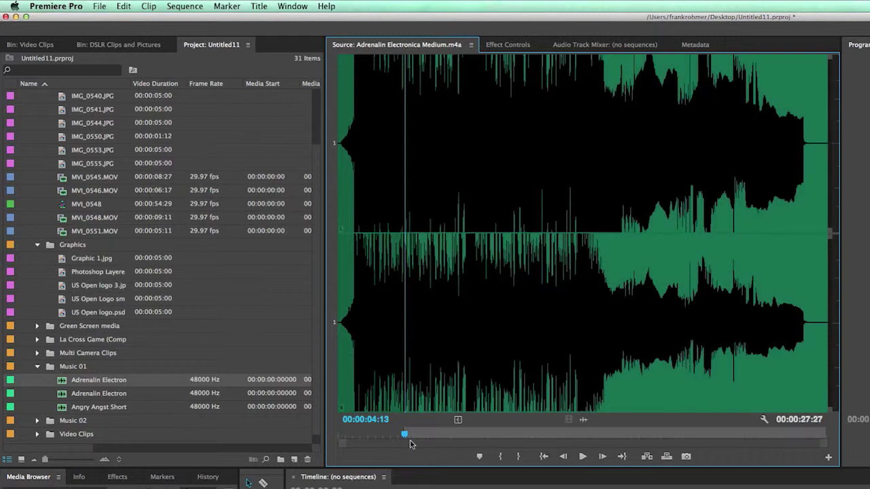
click(686, 435)
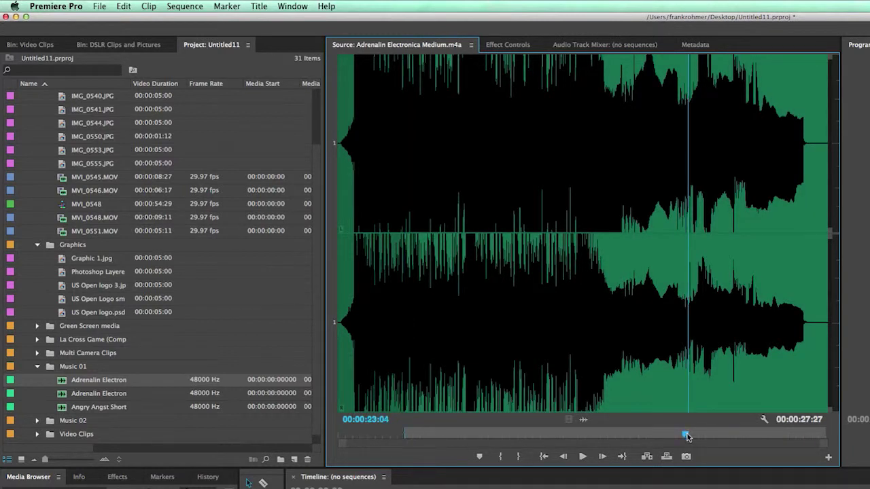
key(o)
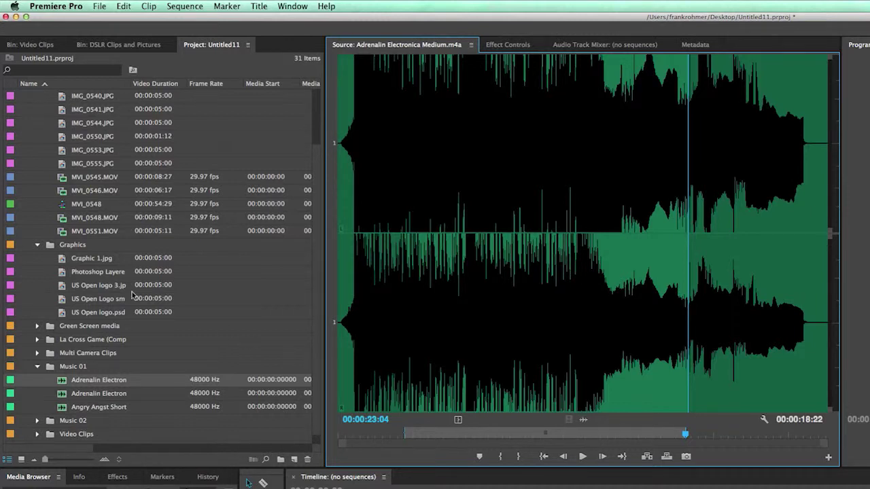
View the movie clip MVI_0545.MOV and the picture IMG_0541.JPG from the DSLR folder in the Source Monitor.
scroll(136, 289, up, 3)
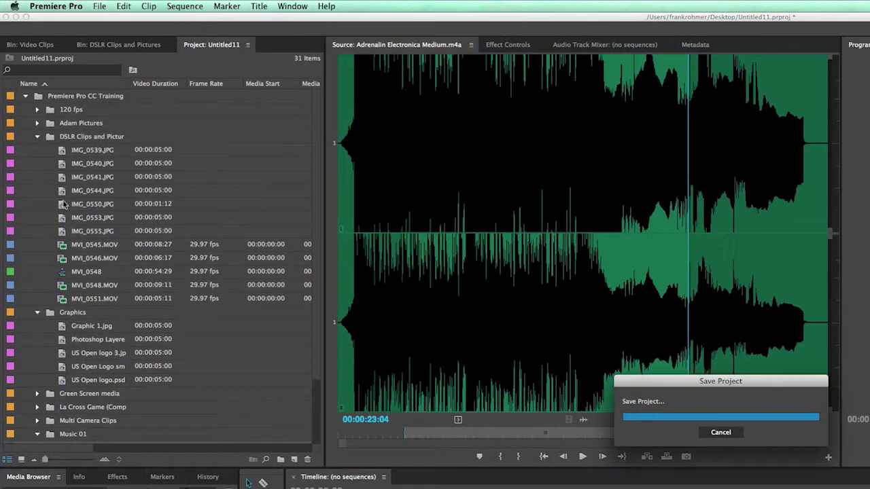
click(63, 246)
double_click(63, 246)
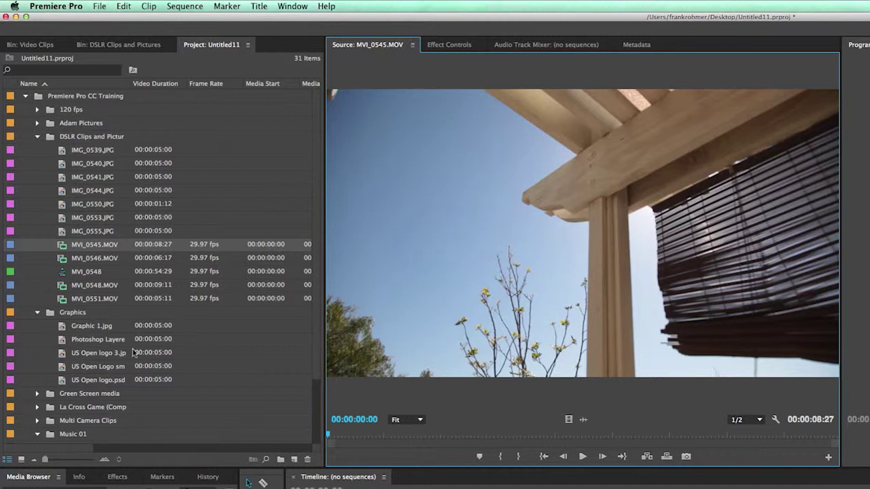
double_click(66, 183)
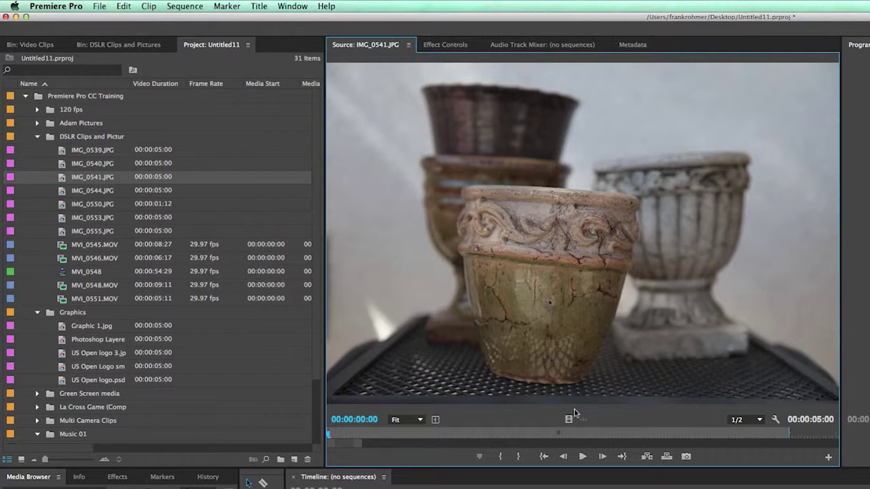
Open MVI_0546.MOV in the Source Monitor and scrub through it to 00:00:03:11.
double_click(62, 262)
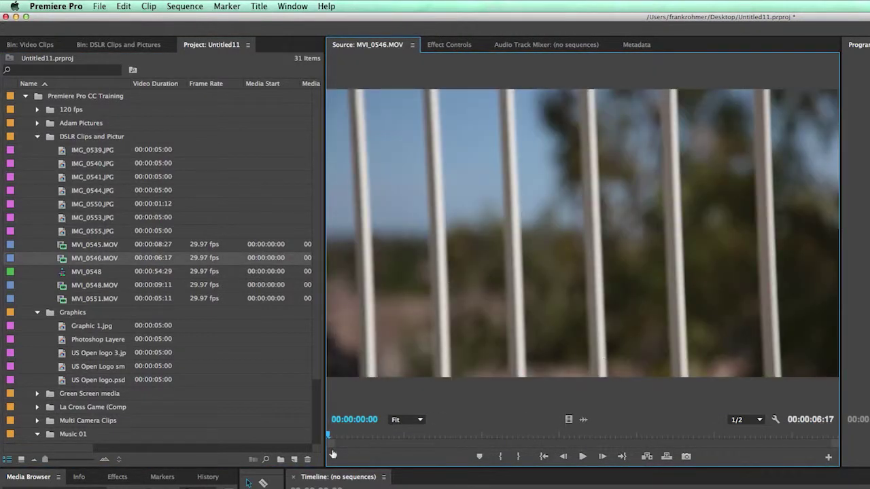
click(333, 437)
drag(343, 438, 587, 442)
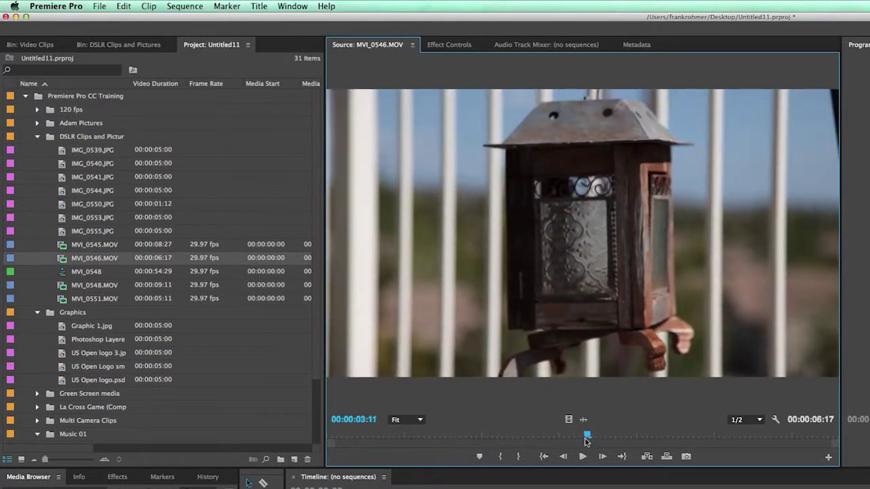